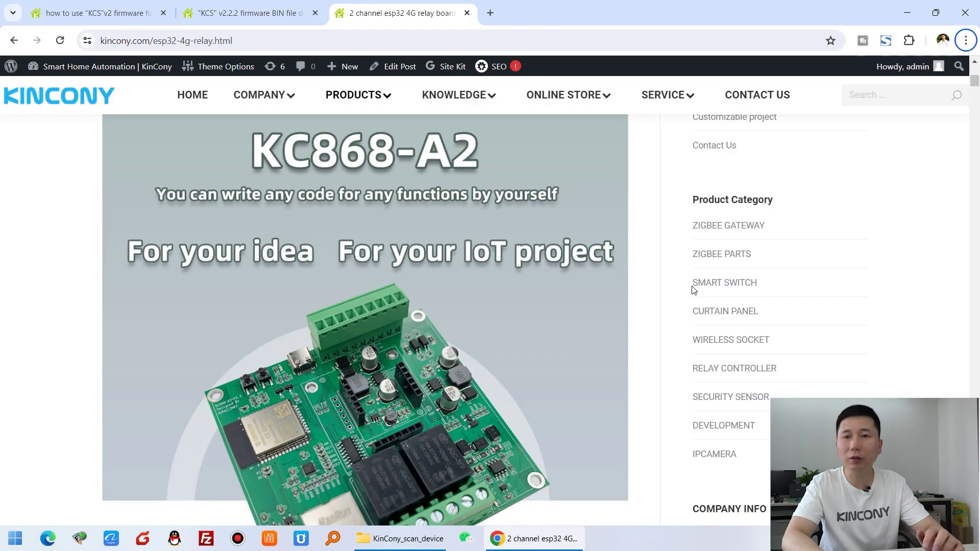
- Scroll the KC868-A2 product page past the photos to the labelled wiring diagram
scroll(528, 258, down, 1)
scroll(503, 246, up, 1)
scroll(603, 386, down, 20)
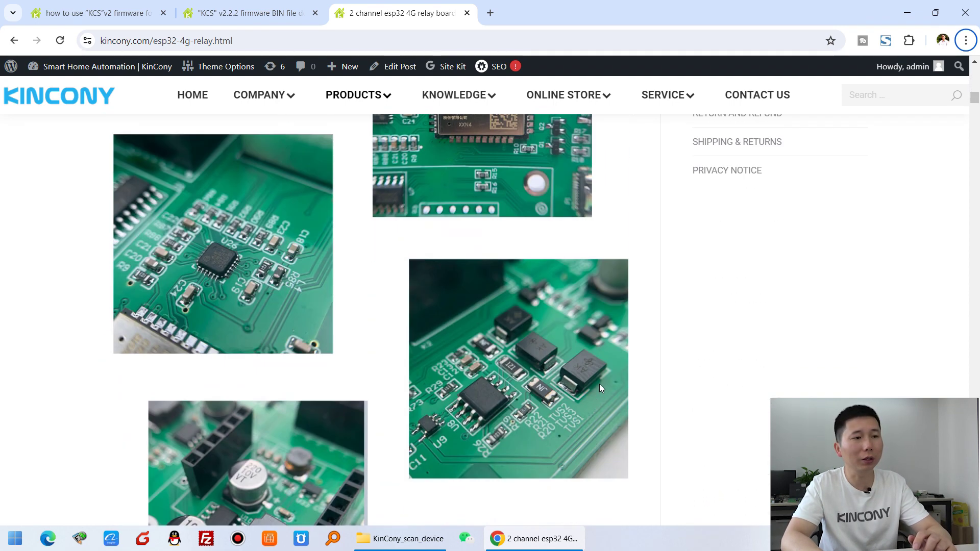
scroll(602, 389, down, 15)
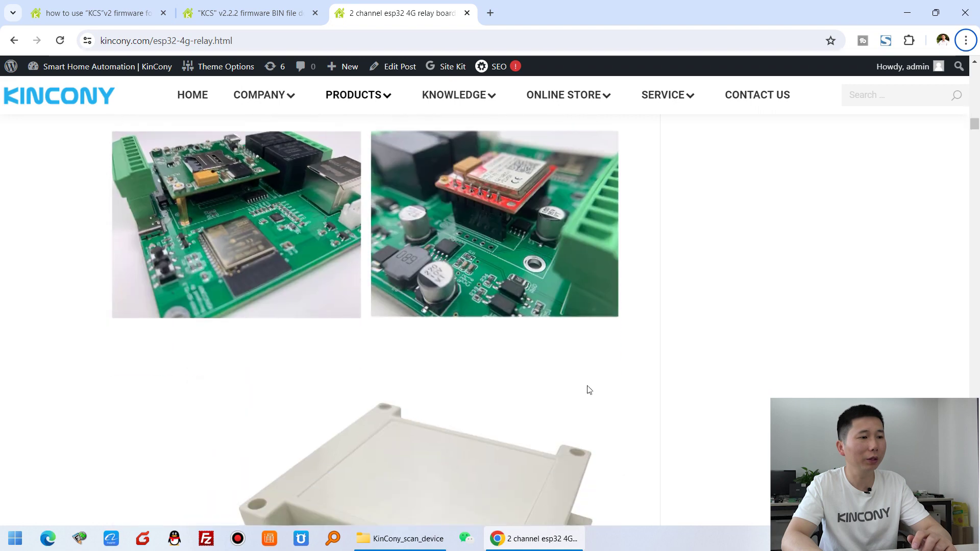
scroll(587, 389, down, 12)
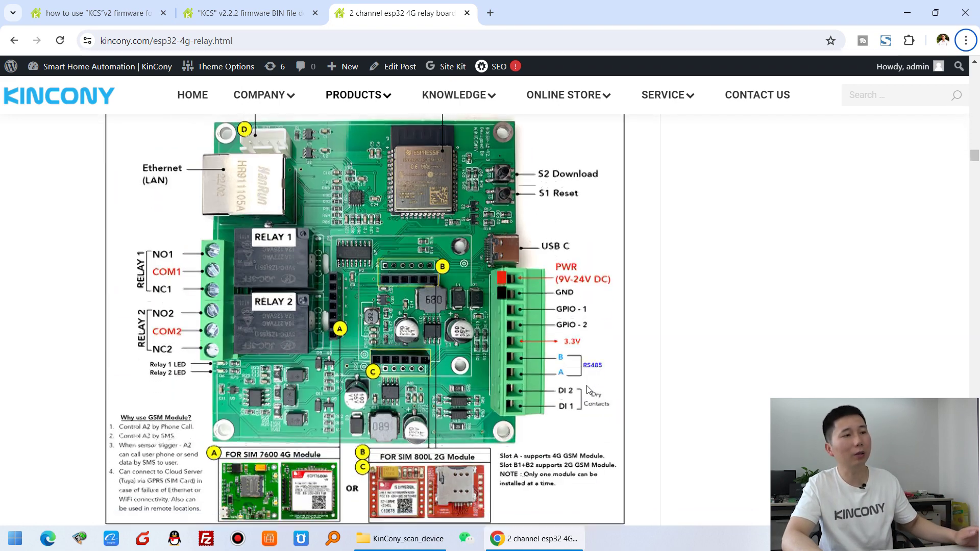
scroll(257, 293, up, 3)
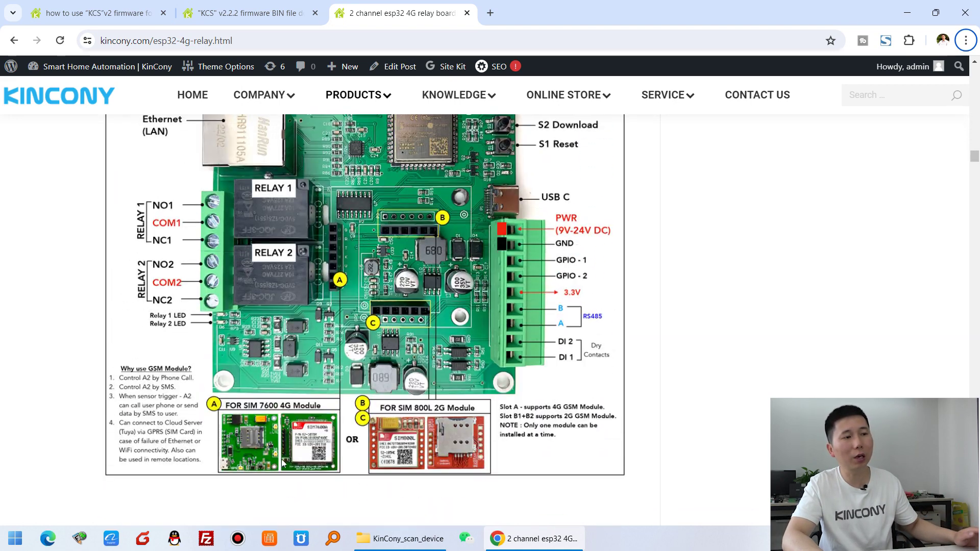
scroll(326, 438, up, 1)
scroll(347, 433, down, 1)
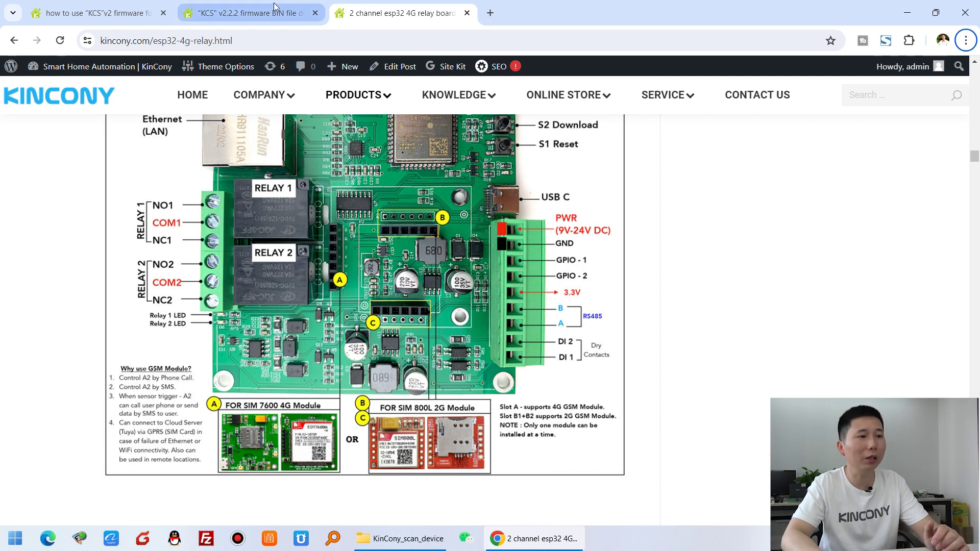
- Review the KCS v2.2.2 forum thread's attached firmware files, then view the KCS v2 how-to guide
scroll(423, 224, up, 1)
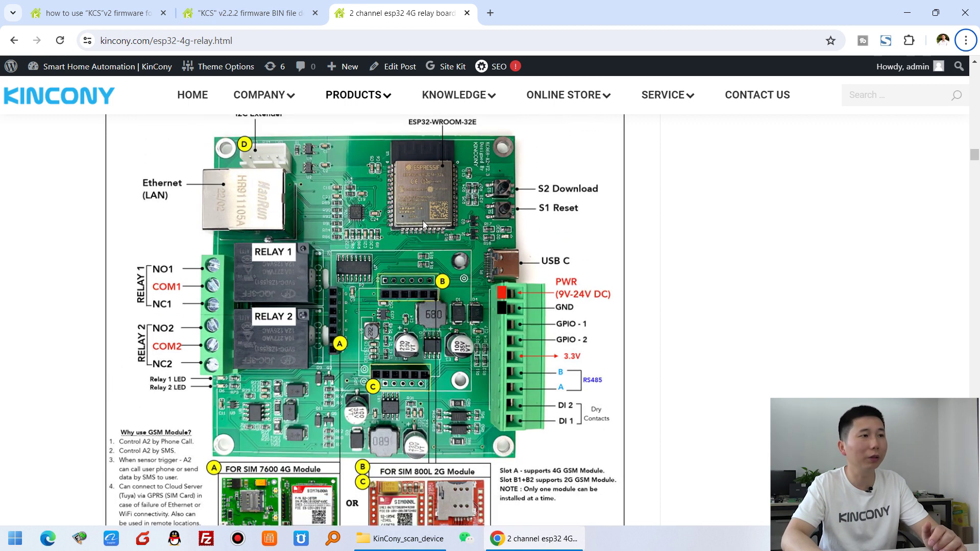
click(236, 5)
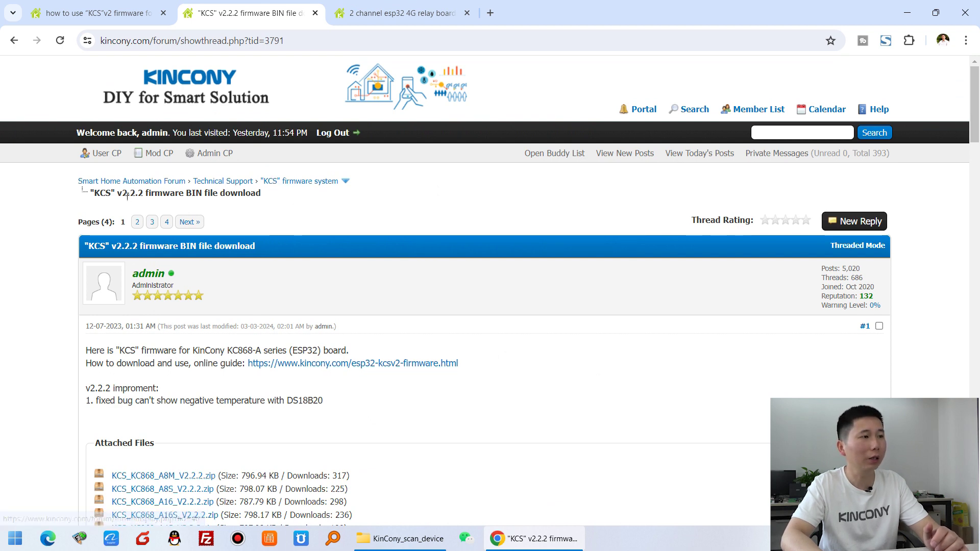
scroll(433, 306, down, 5)
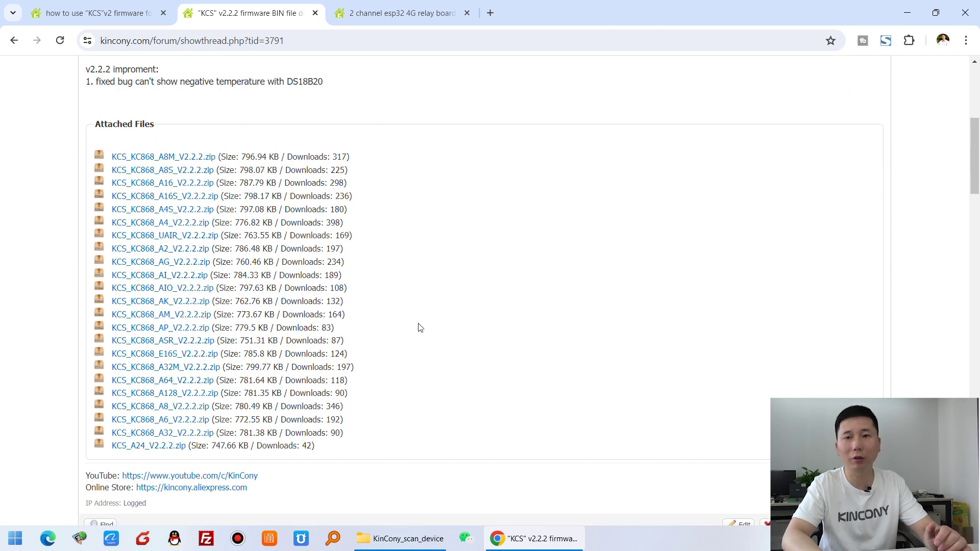
scroll(420, 328, up, 1)
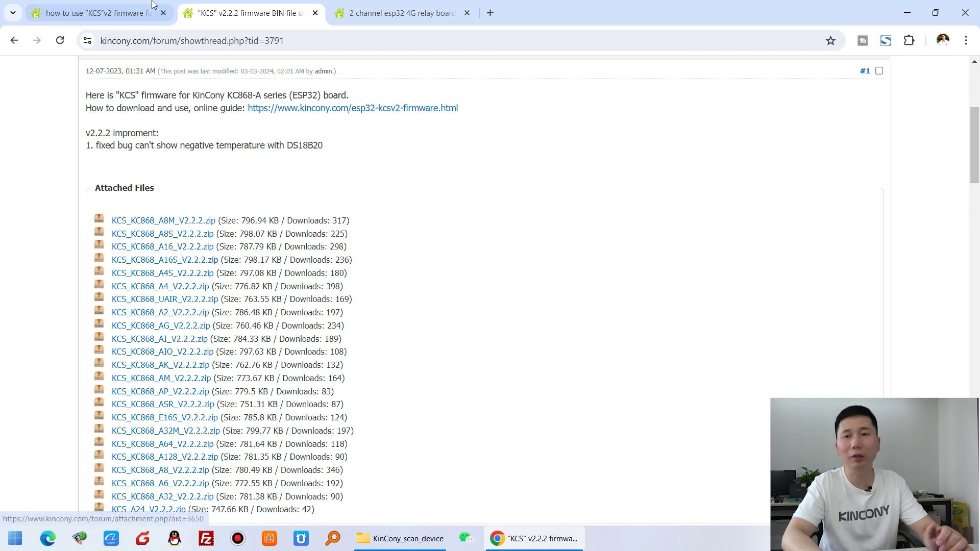
click(131, 8)
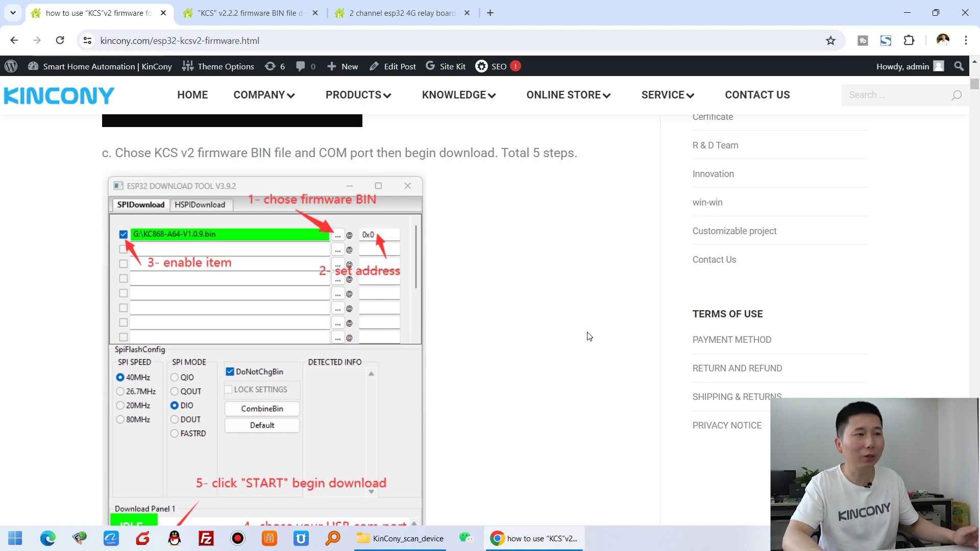
scroll(590, 337, up, 10)
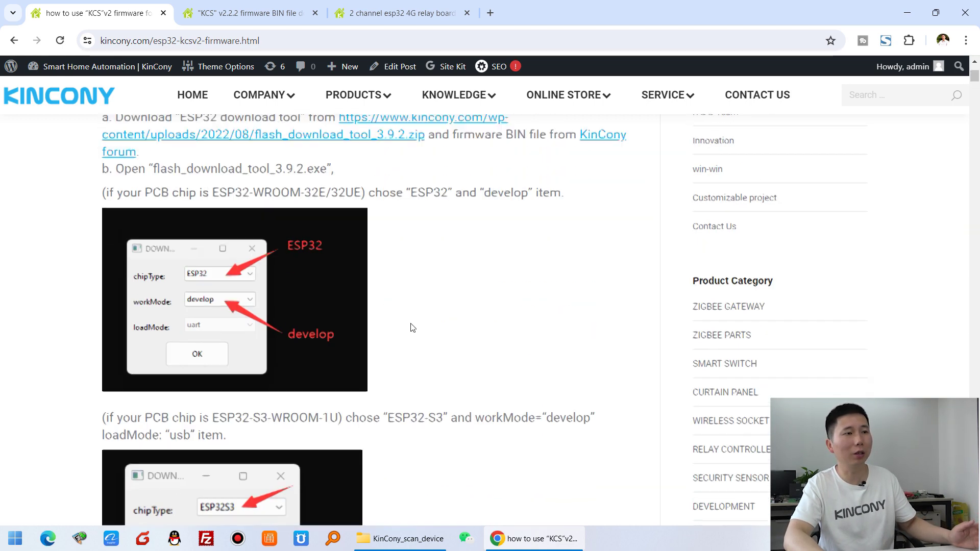
scroll(413, 327, up, 2)
scroll(405, 306, down, 6)
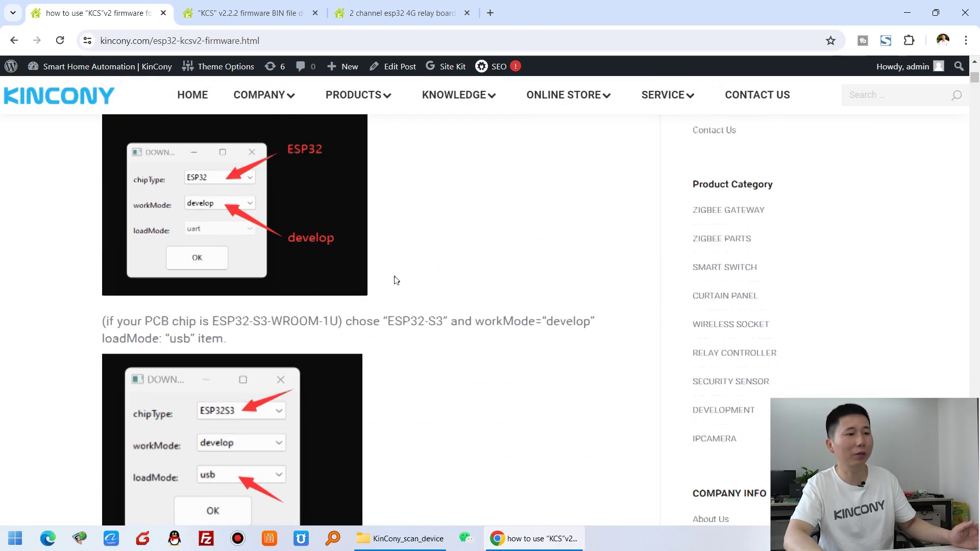
scroll(397, 281, down, 10)
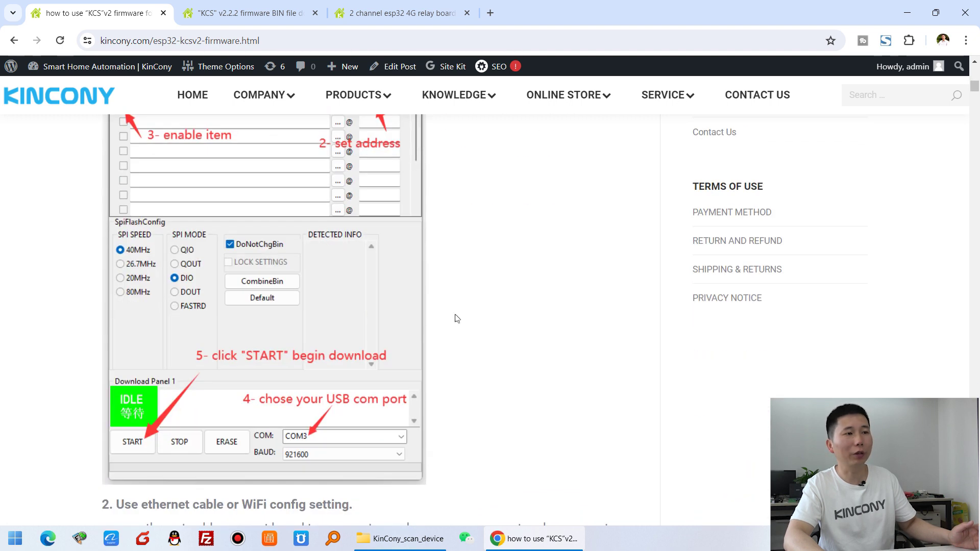
scroll(456, 318, up, 2)
scroll(457, 318, down, 1)
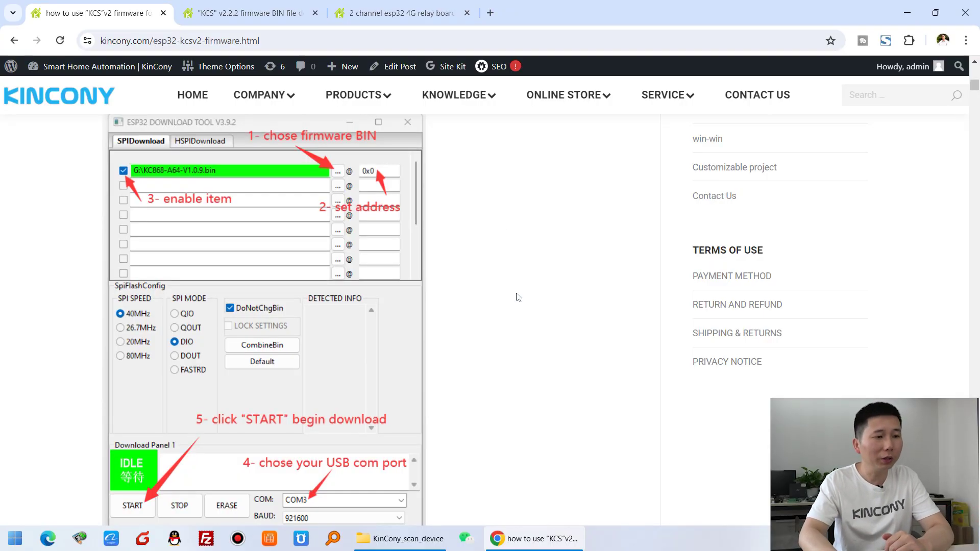
- Run UDP_SCAN_LIST on the MediaTek Wi-Fi adapter (192.168.3.137) and scan, finding KC868_A2-ETH at 192.168.3.122
click(403, 539)
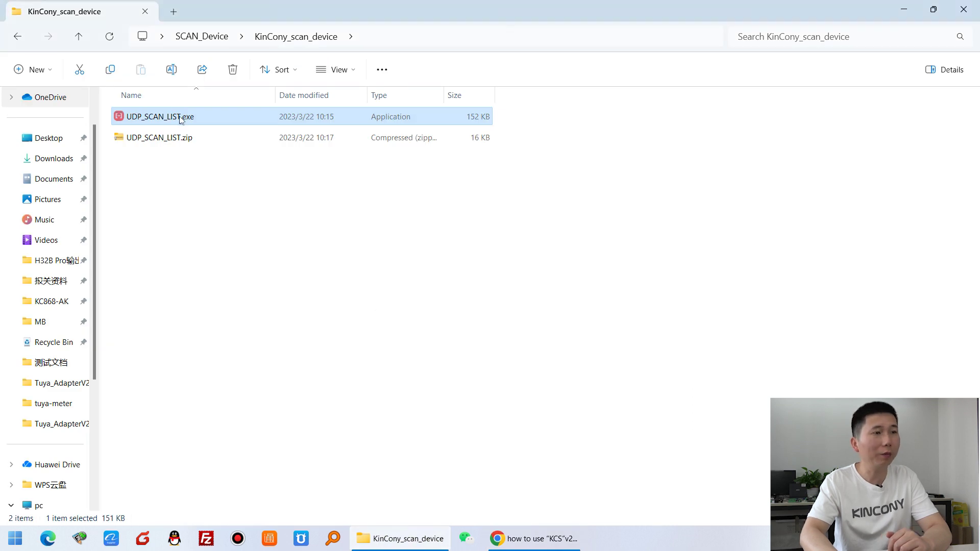
double_click(202, 123)
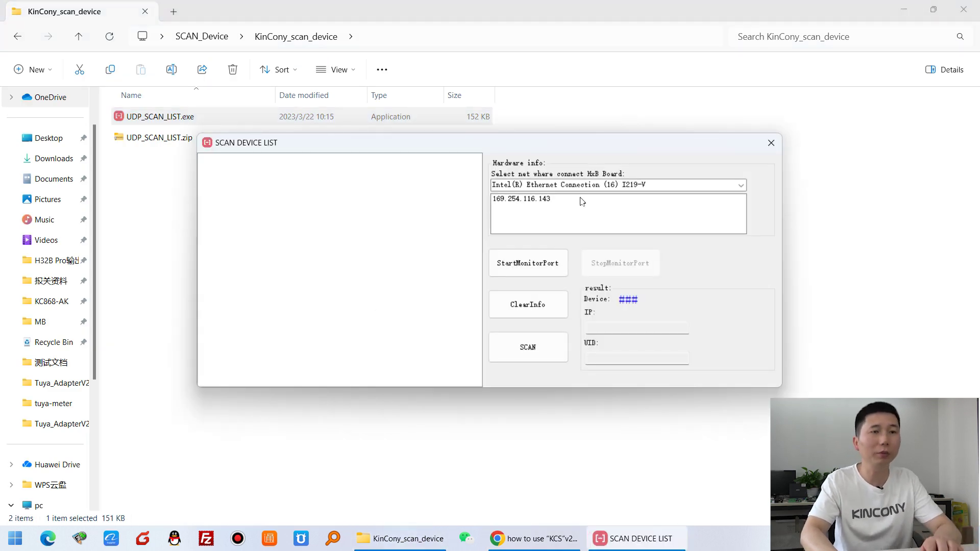
click(741, 185)
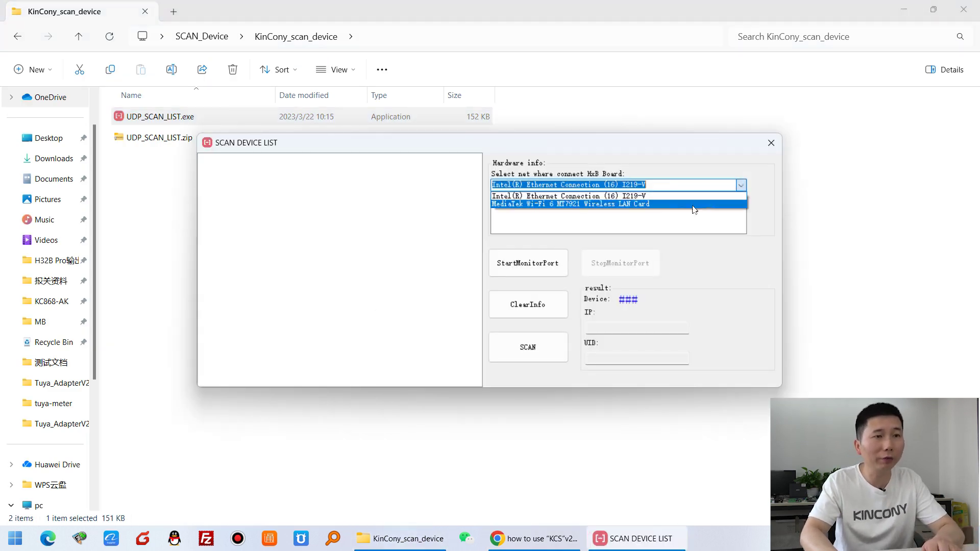
click(659, 204)
click(536, 199)
click(549, 264)
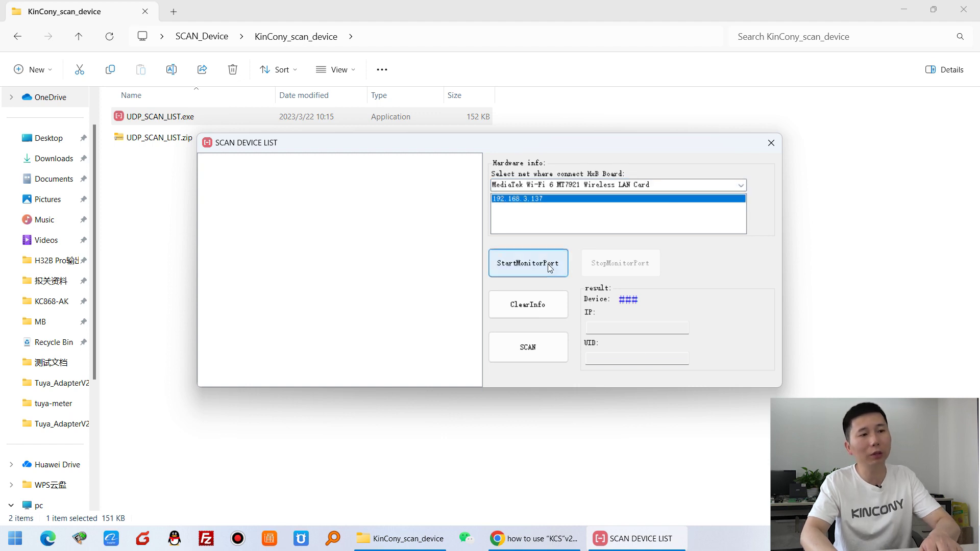
click(554, 344)
click(261, 164)
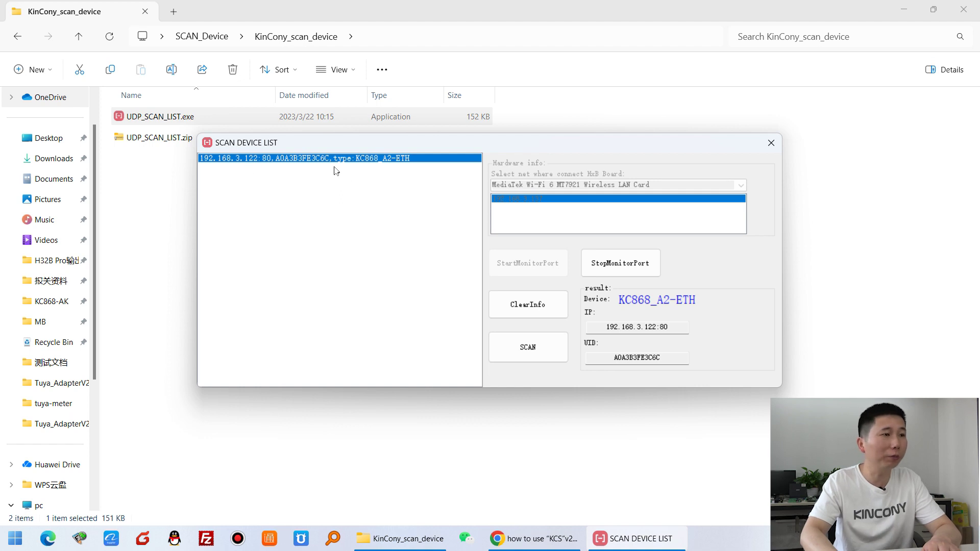
- Load the board's web interface at 192.168.3.122 in the browser
click(540, 539)
click(541, 12)
click(262, 38)
text(192)
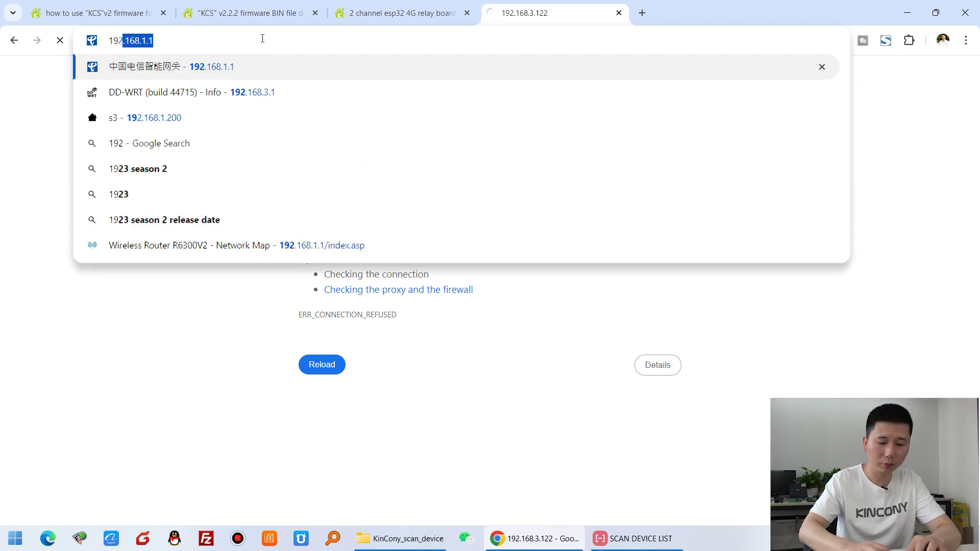
text(.168.3.1)
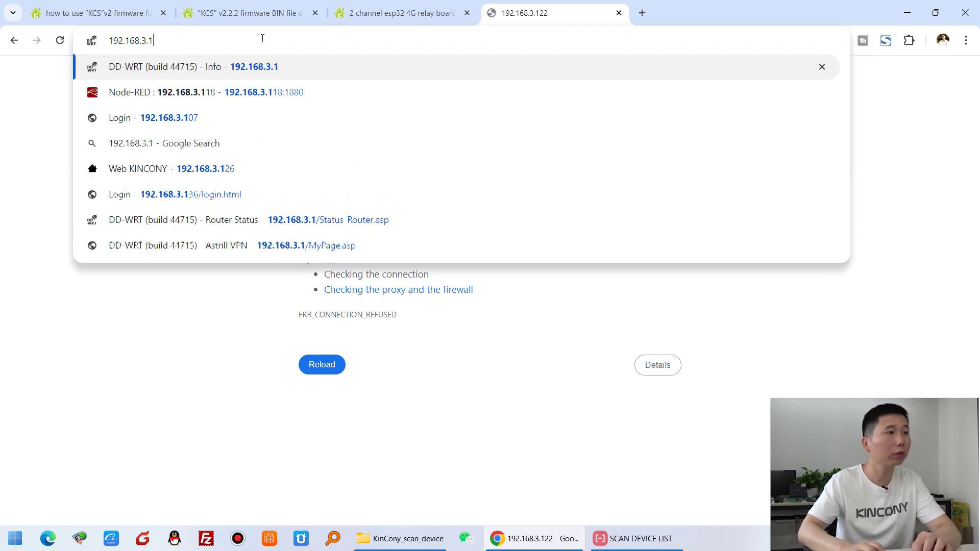
text(22)
key(Delete)
key(Return)
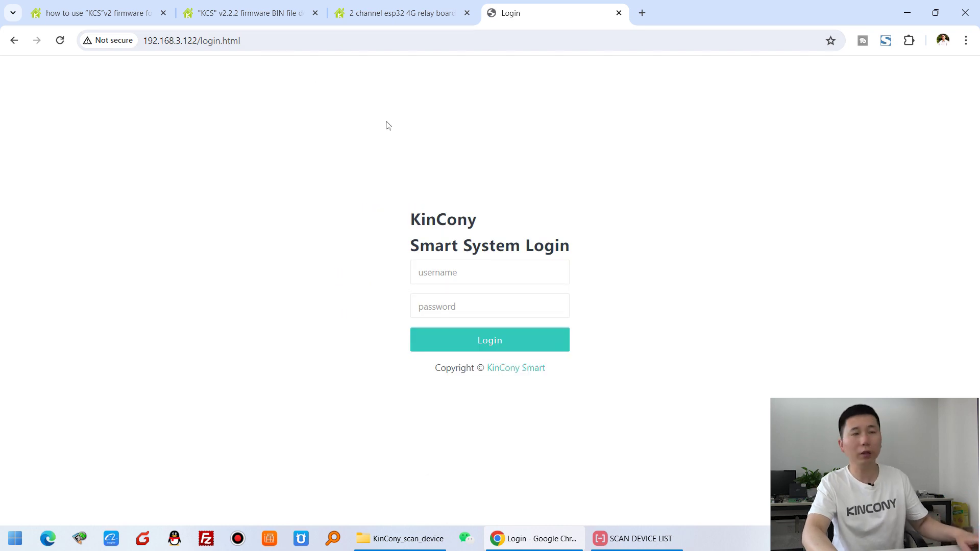
- Log in with the admin username and its password
click(472, 273)
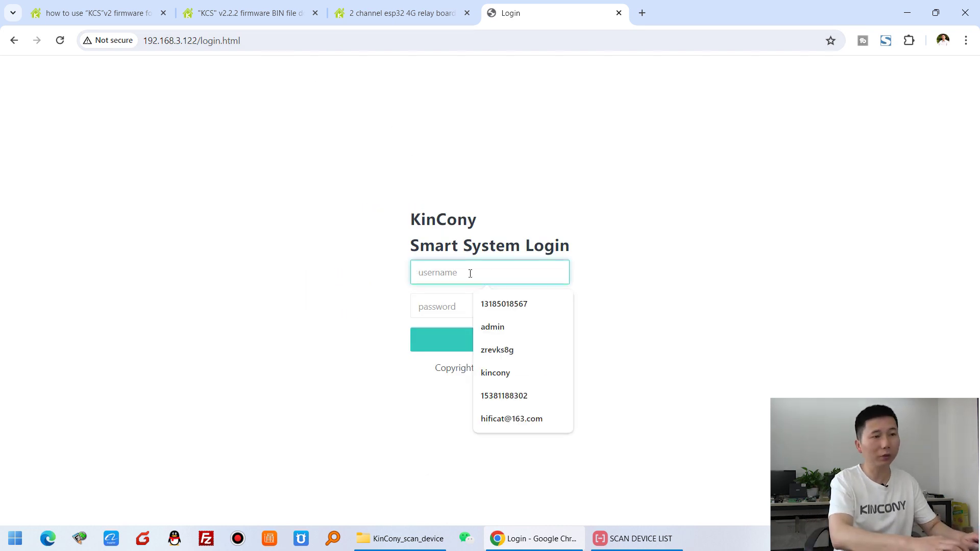
text(admin)
key(Escape)
key(Tab)
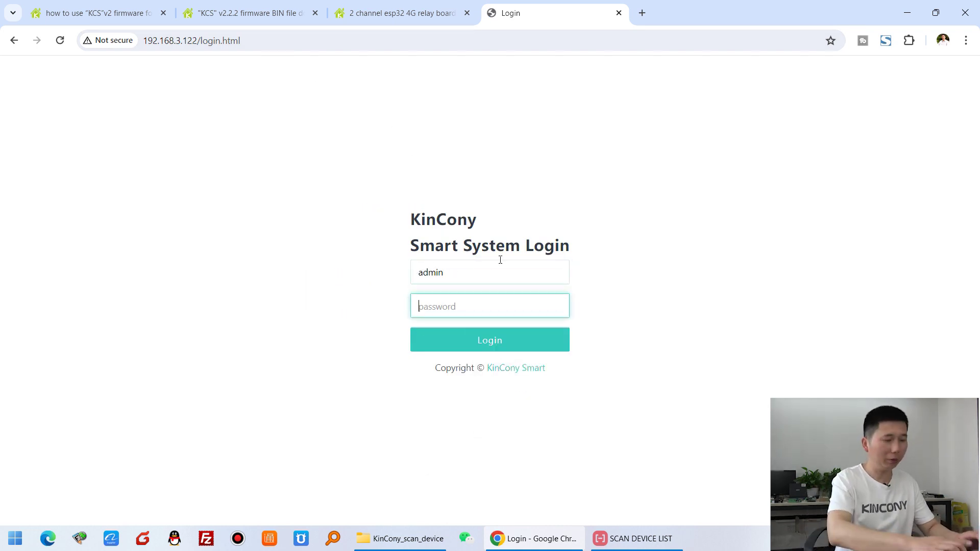
text(admin)
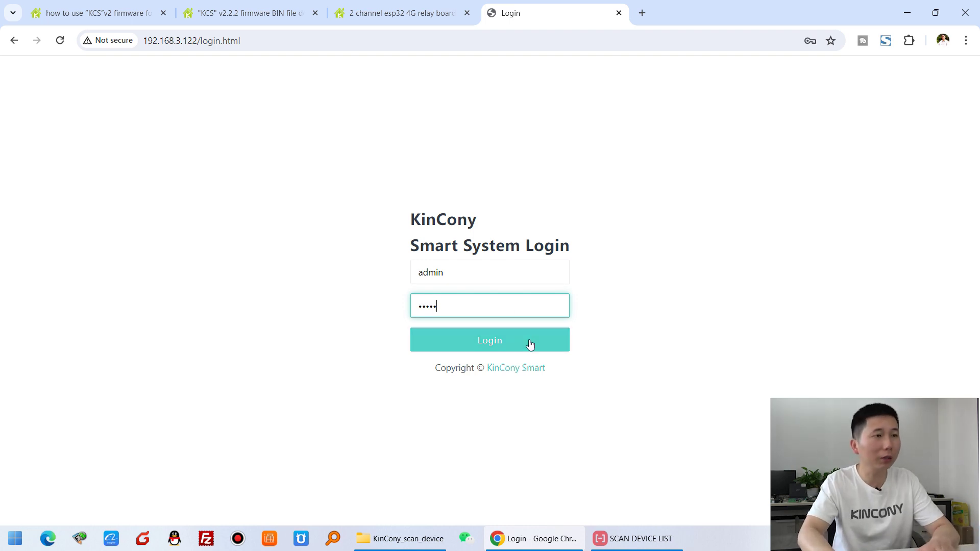
click(530, 342)
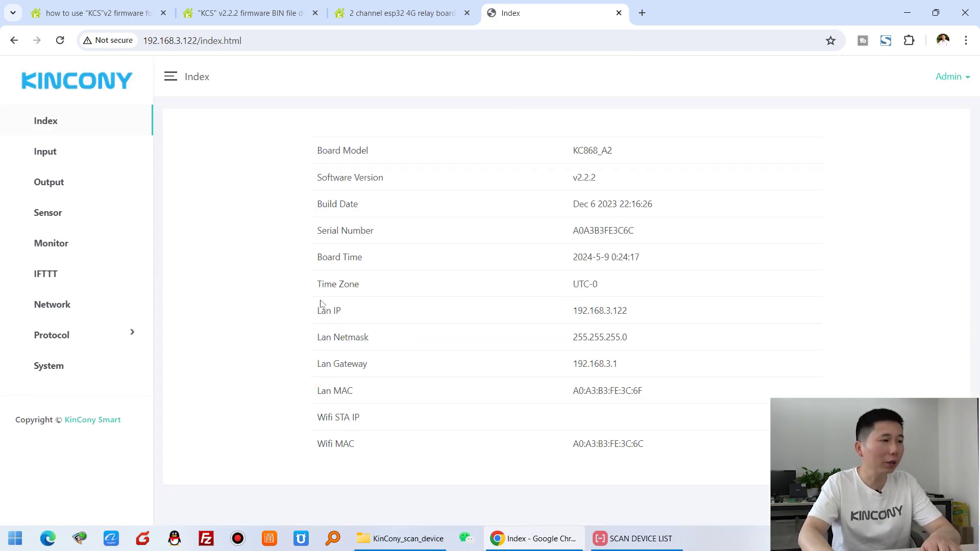
- On the Network page, enable GSM (SIM7600), fill in the admin phone number and save
click(59, 308)
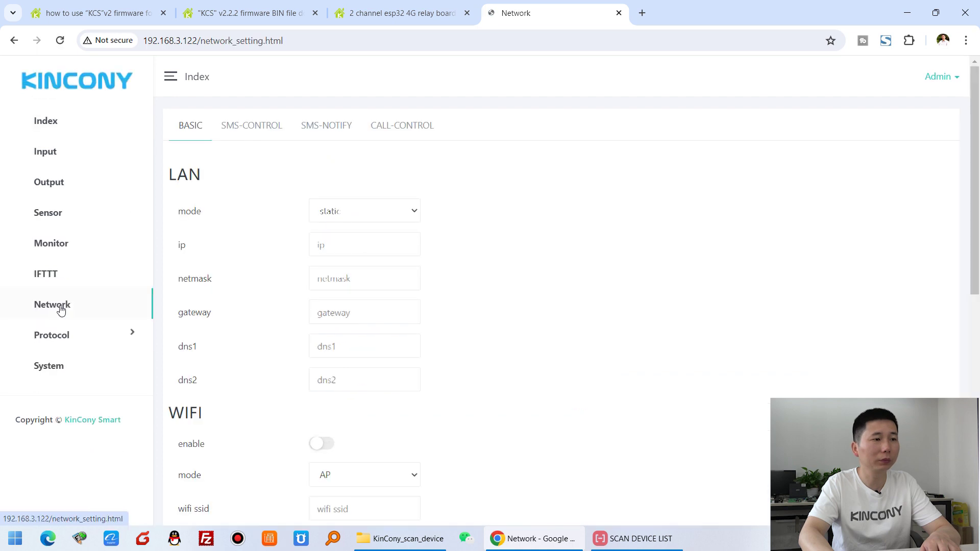
scroll(511, 314, down, 8)
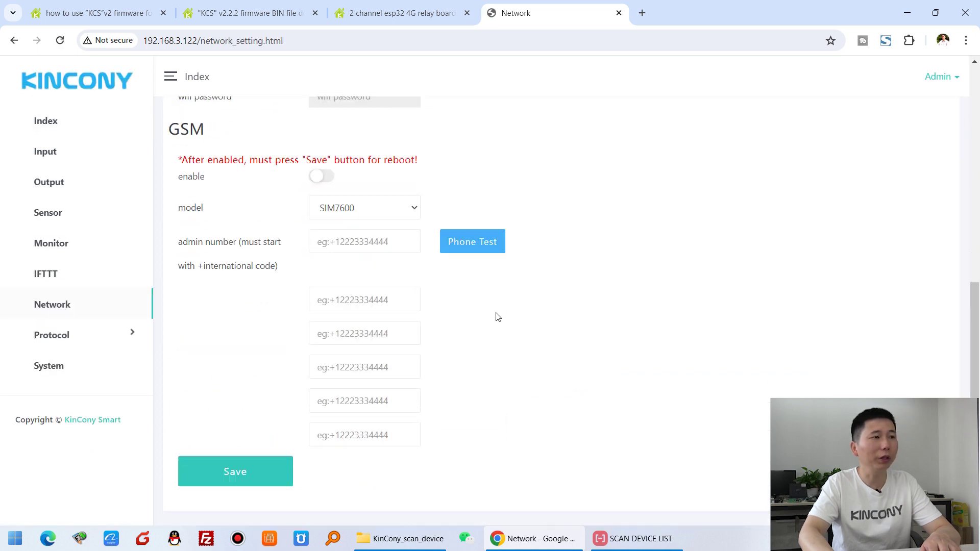
drag(170, 129, 220, 131)
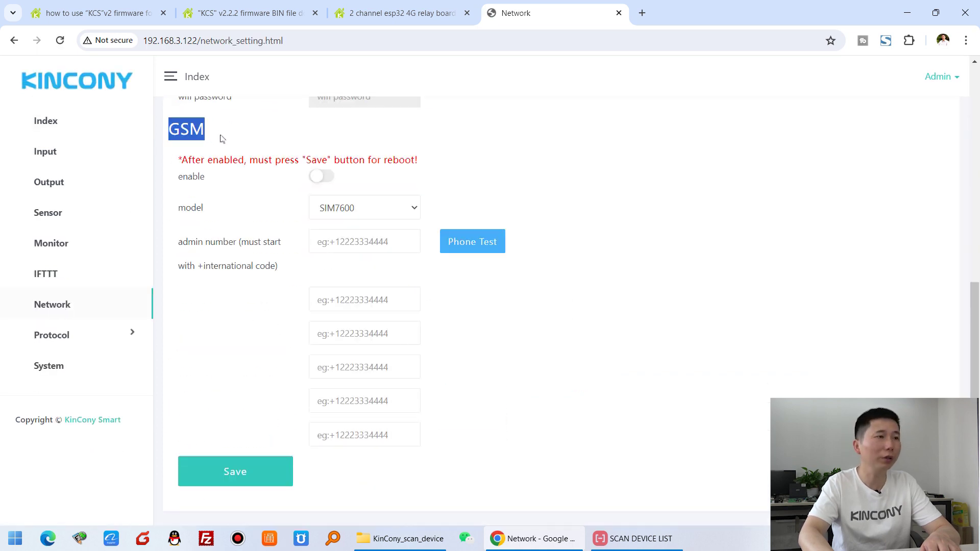
click(284, 179)
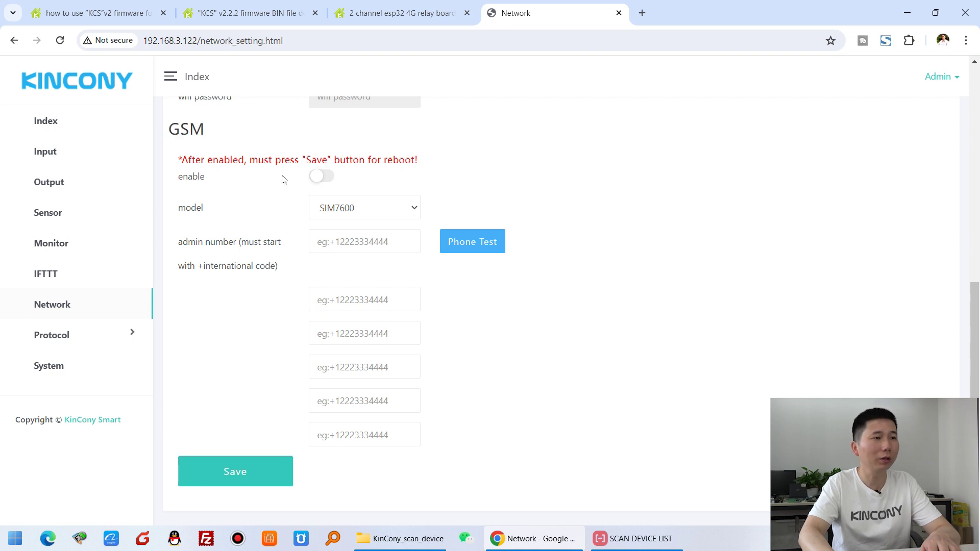
click(321, 178)
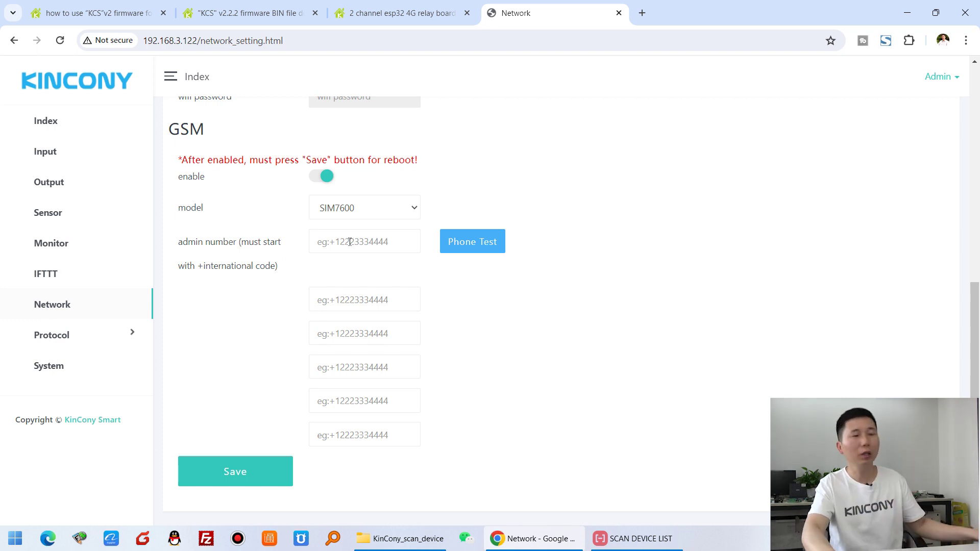
click(353, 241)
key(Down)
key(Return)
click(458, 216)
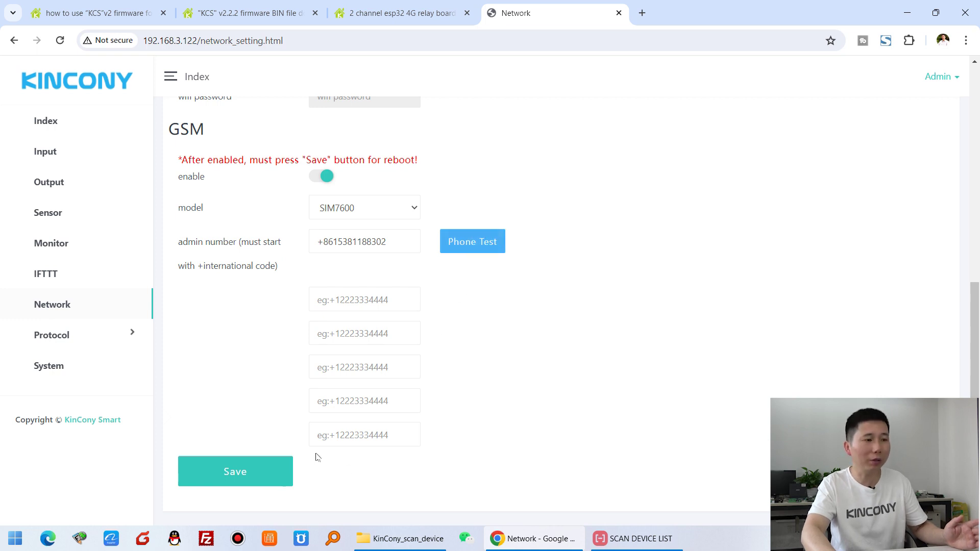
click(271, 476)
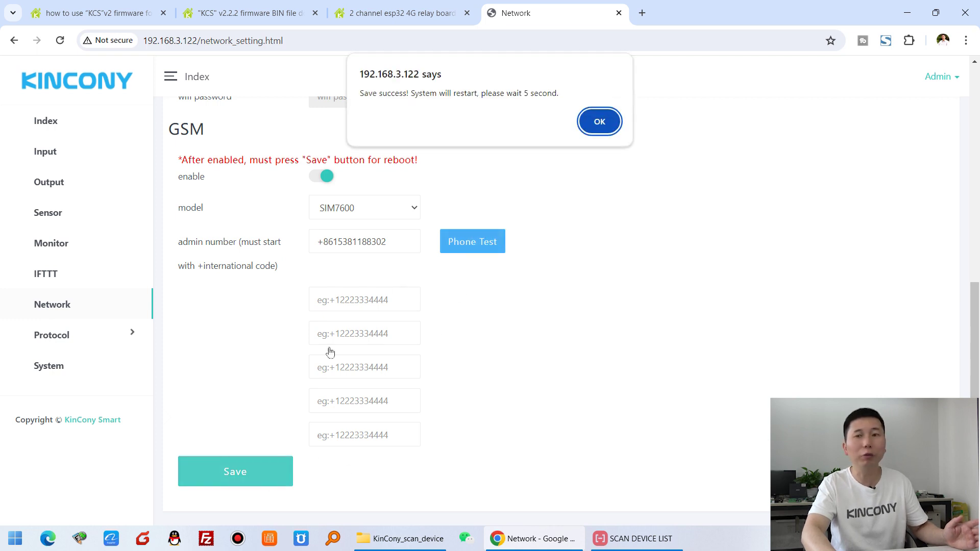
- Dismiss the save message and send a test SMS to the admin number via Phone Test
click(599, 123)
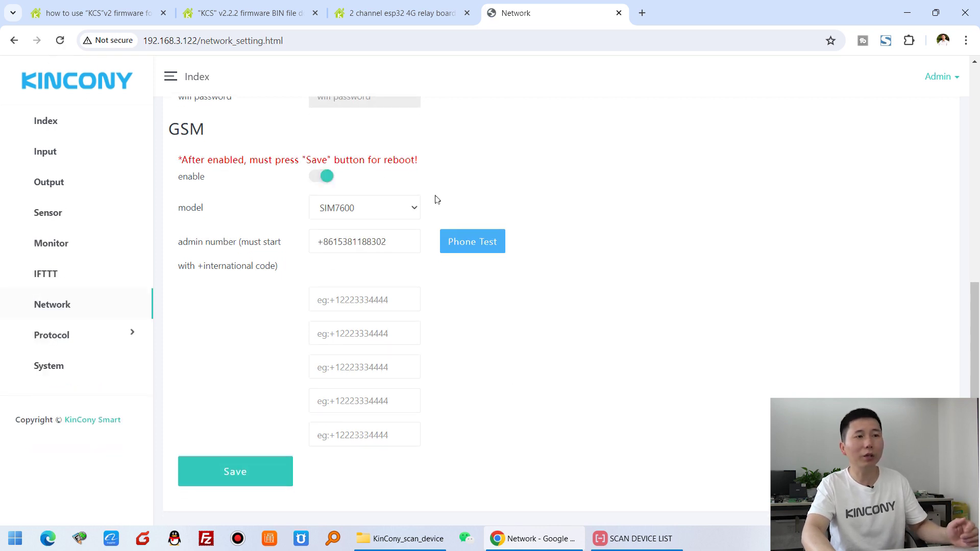
click(483, 243)
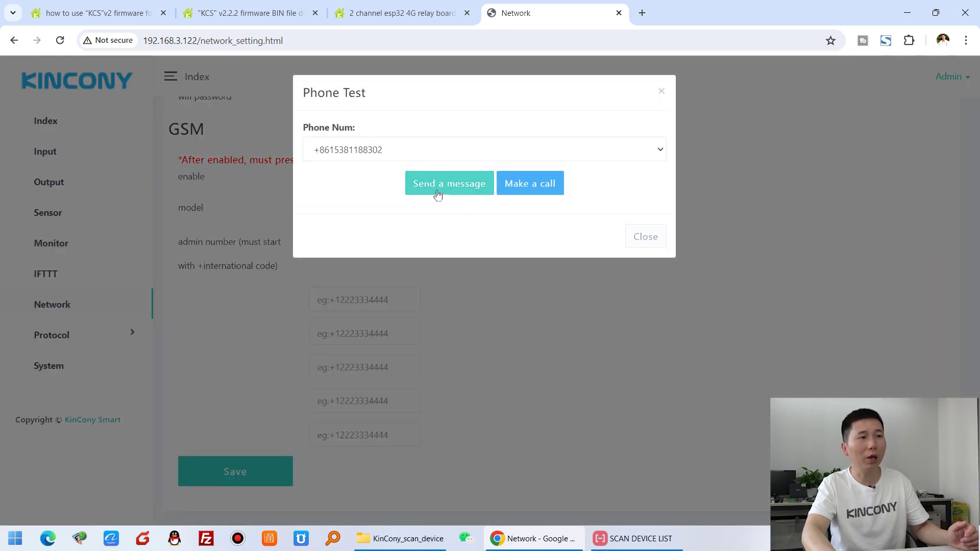
click(587, 155)
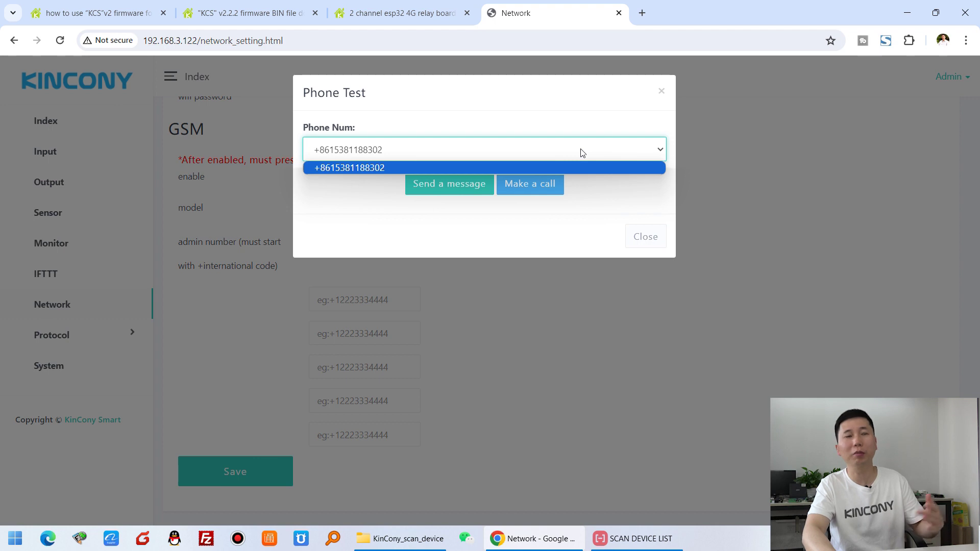
click(583, 153)
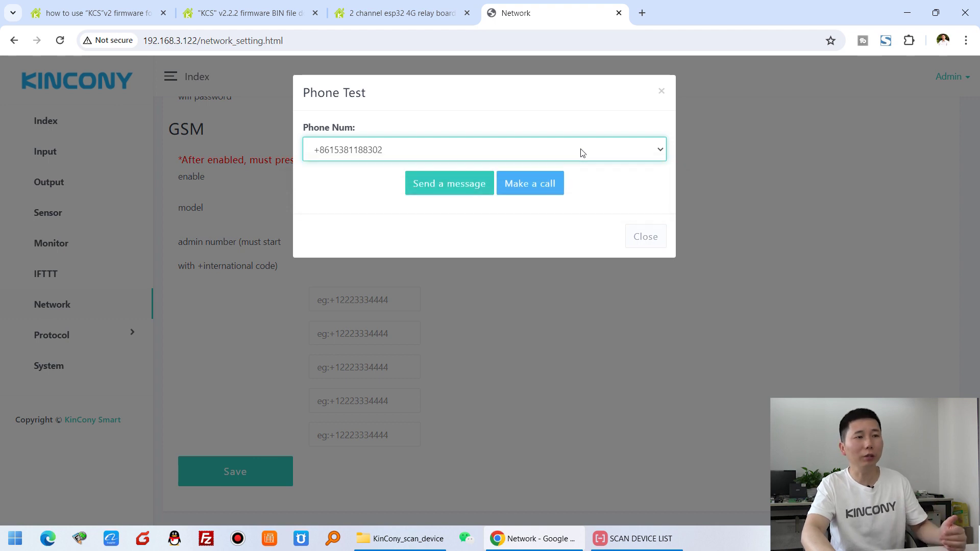
click(454, 184)
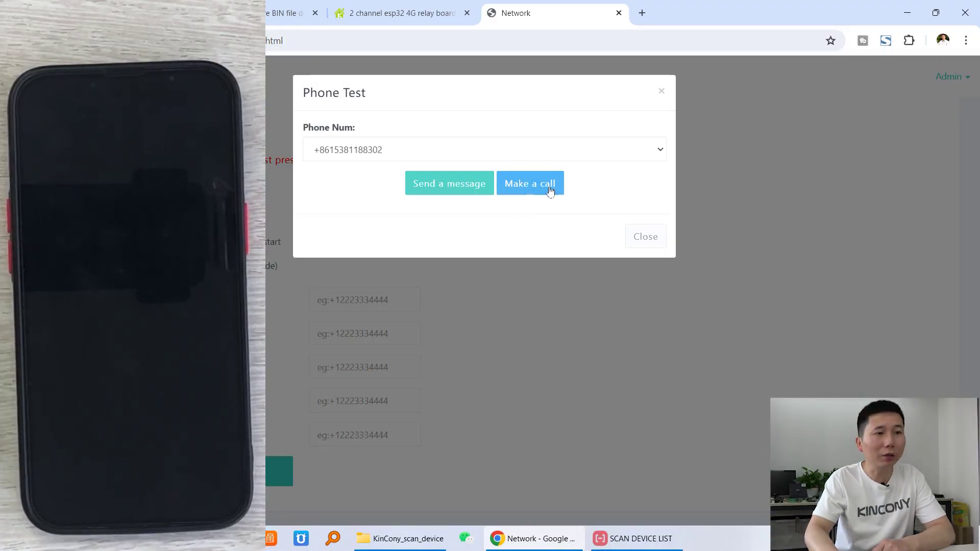
- Place a test call to the admin number and close the phone test window
click(529, 185)
click(536, 190)
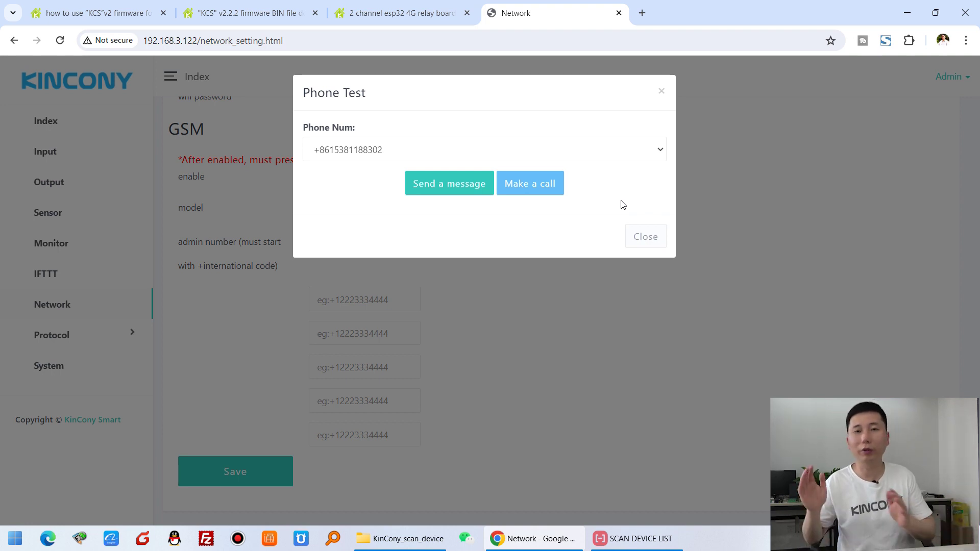
click(648, 237)
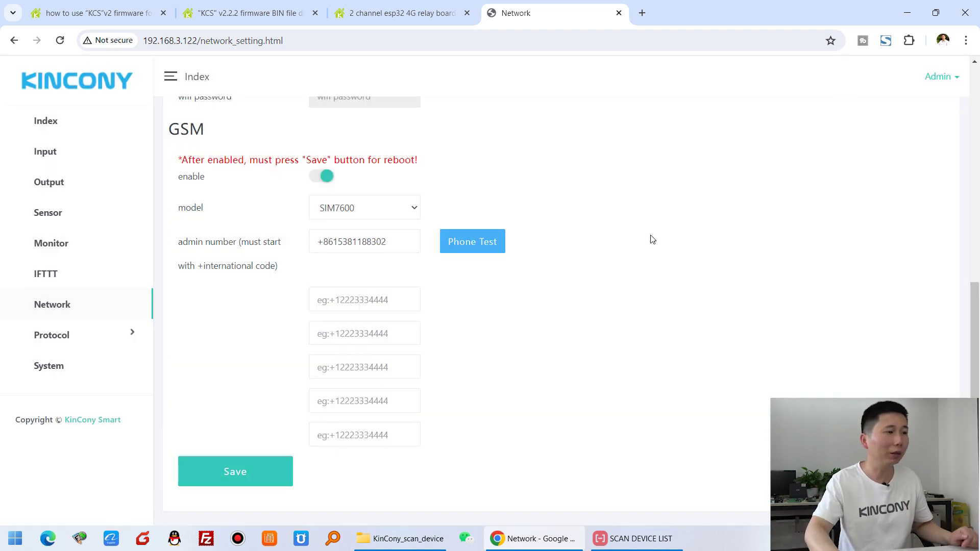
- Go to the IFTTT page to see the list of empty, disabled rules
click(72, 282)
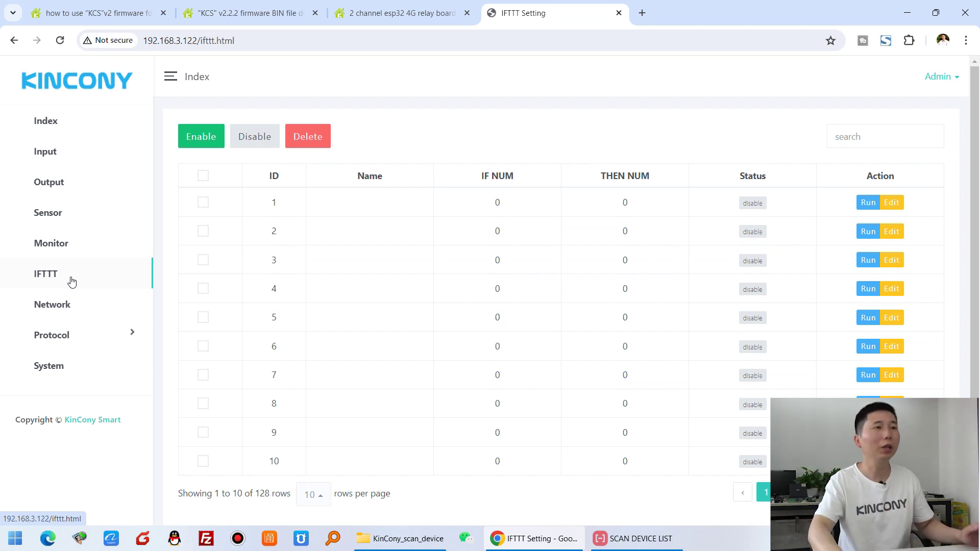
click(427, 14)
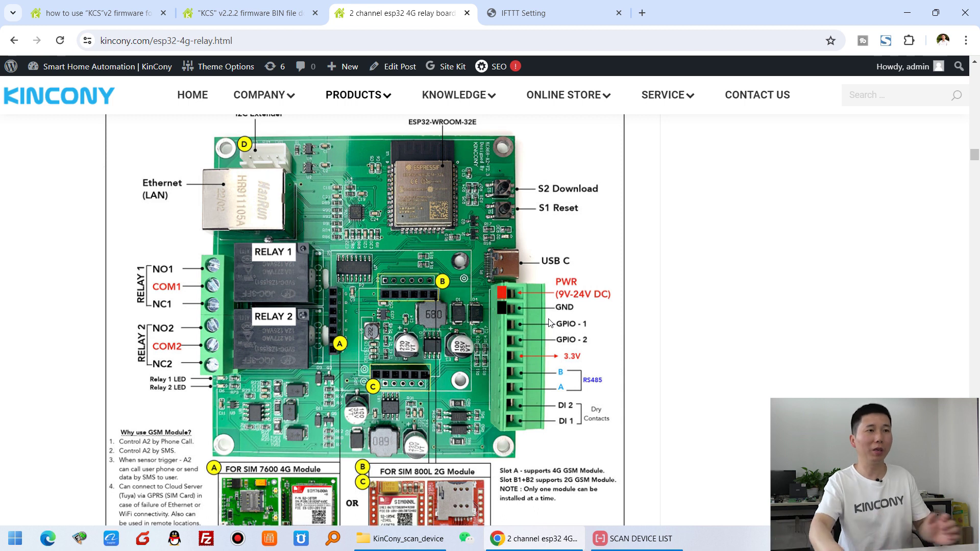
click(545, 8)
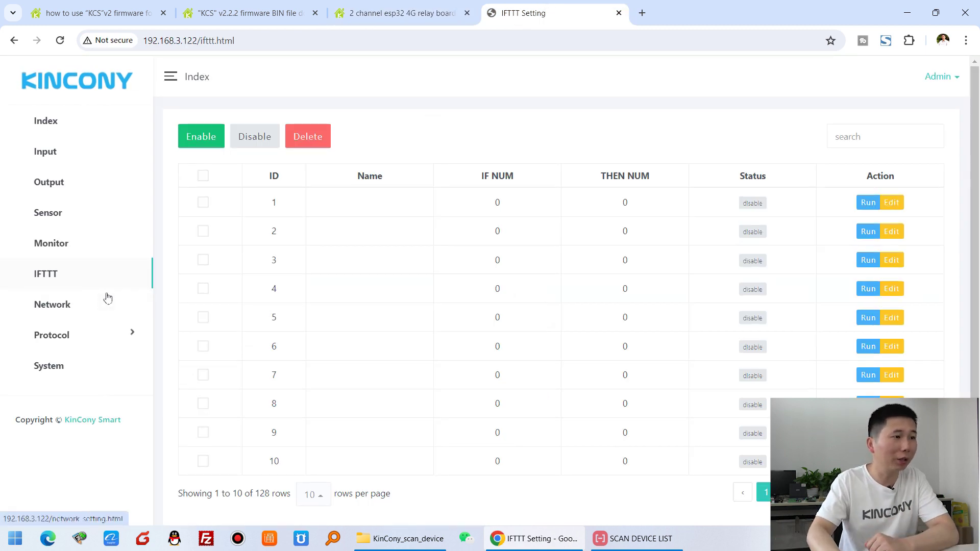
- Set SMS ID 1's custom message to 'DI1 is trigger' and save it
click(66, 308)
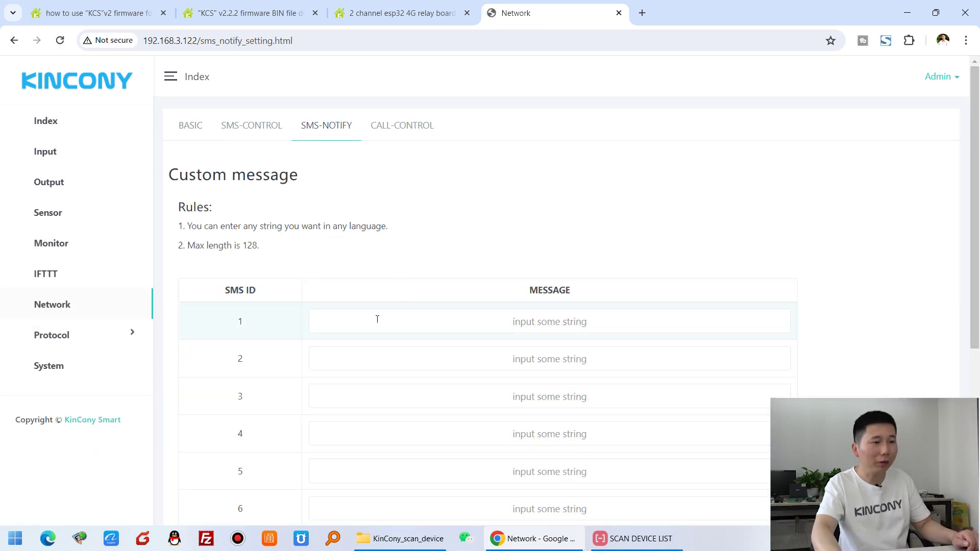
click(380, 321)
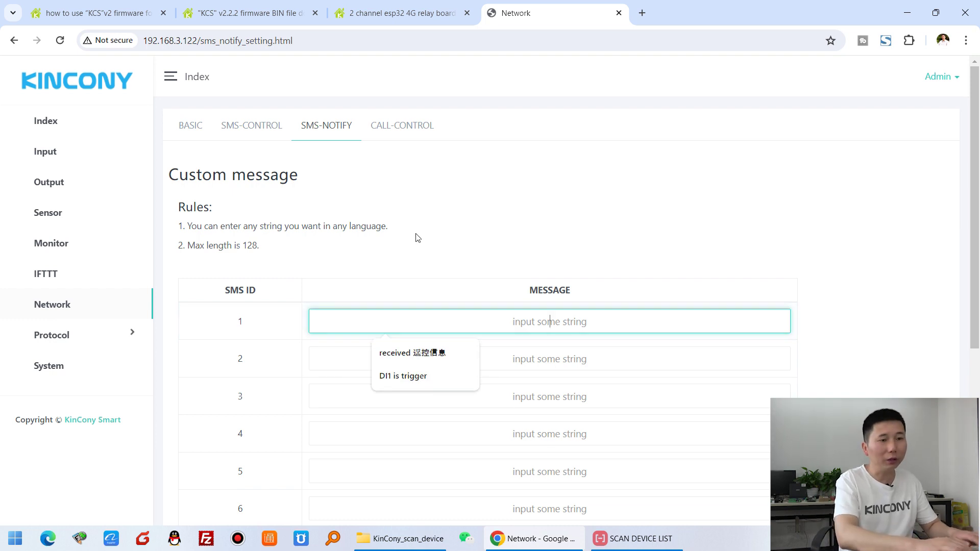
text(DI1 is trigger)
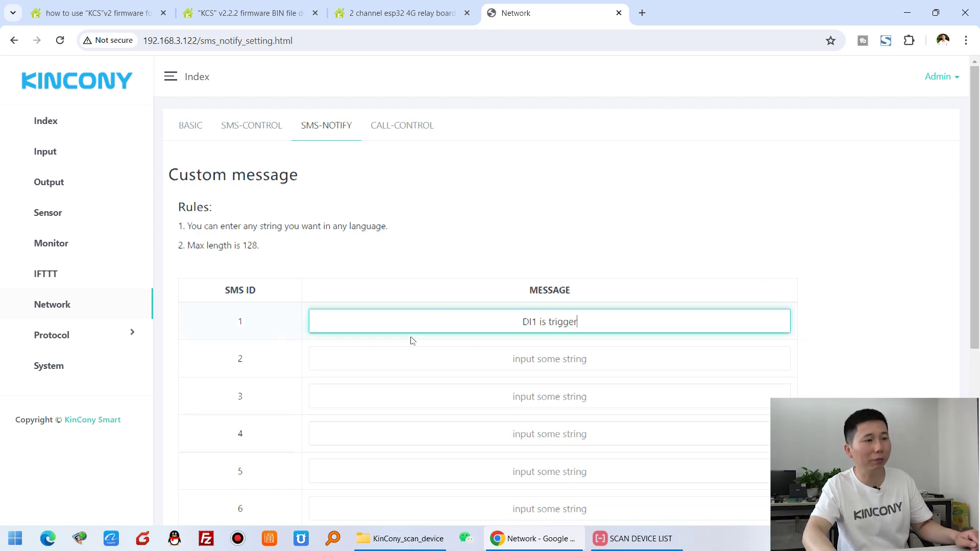
scroll(413, 358, down, 5)
scroll(341, 323, up, 5)
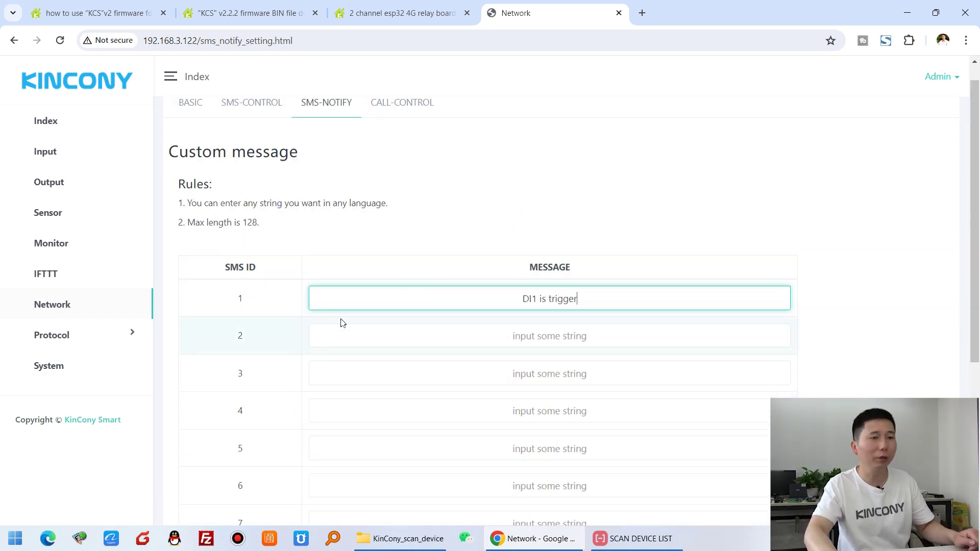
scroll(442, 295, down, 5)
click(276, 463)
click(599, 122)
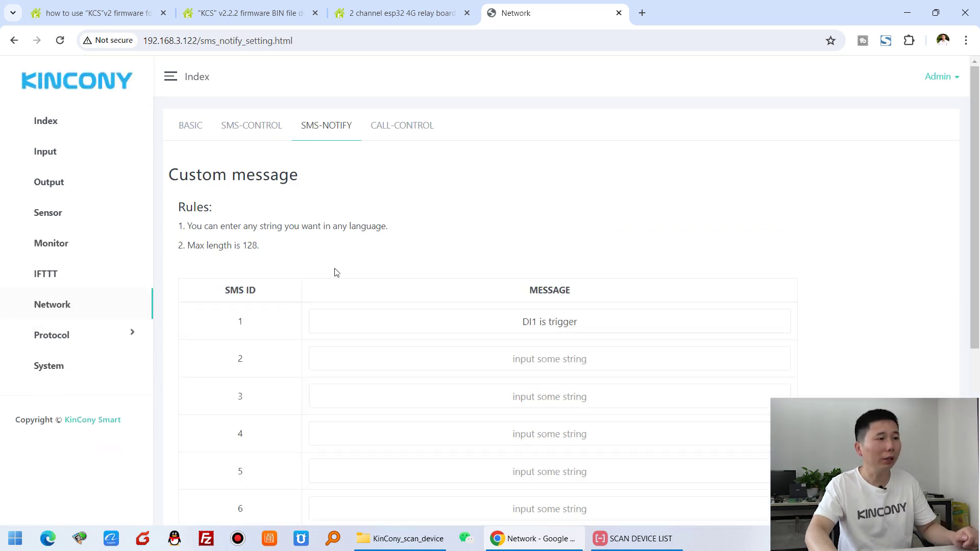
- Start editing IFTTT rule 1 and name it DI1-SMS
click(47, 281)
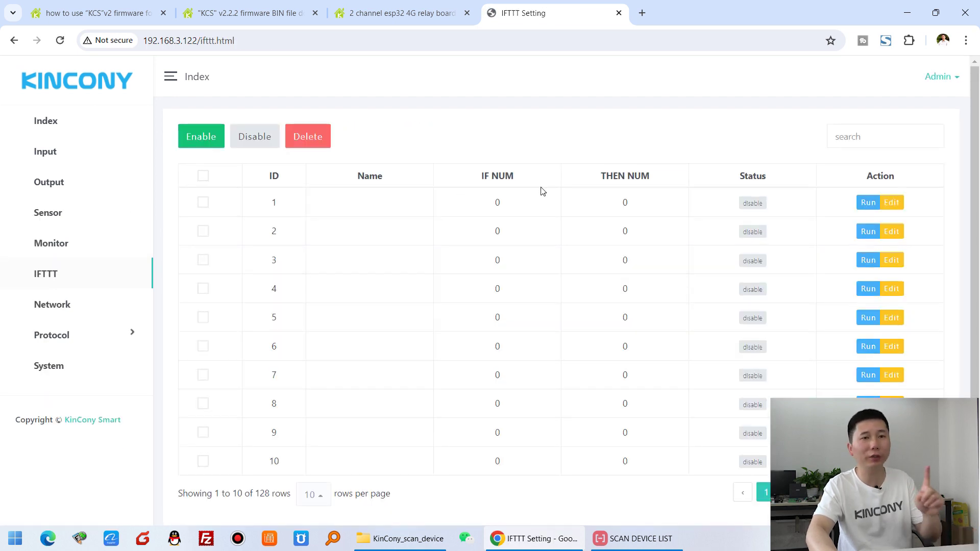
click(889, 205)
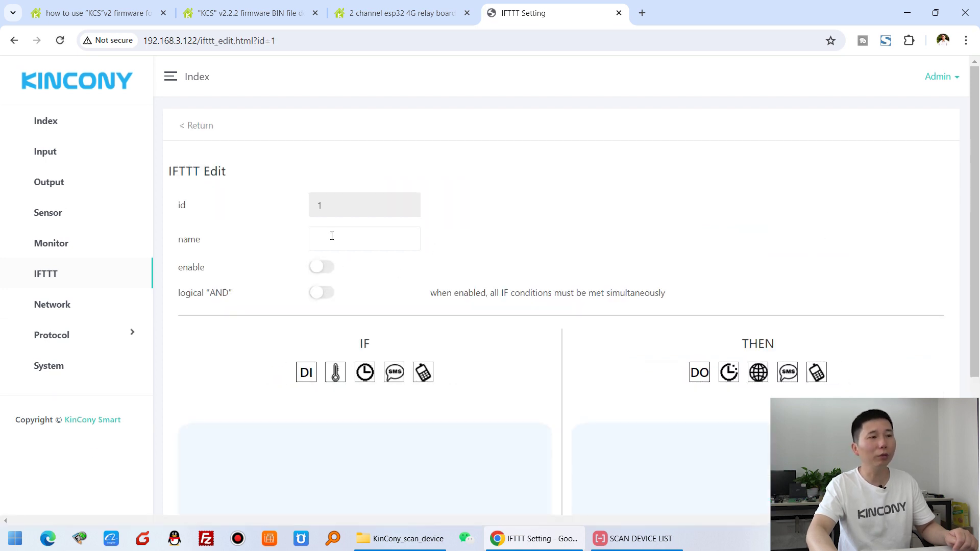
click(332, 235)
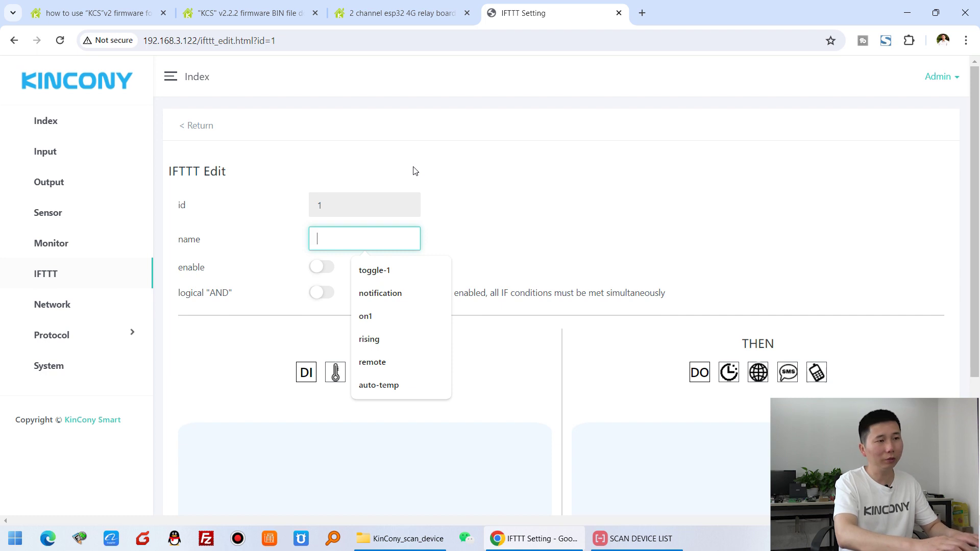
text(DI1-SMS)
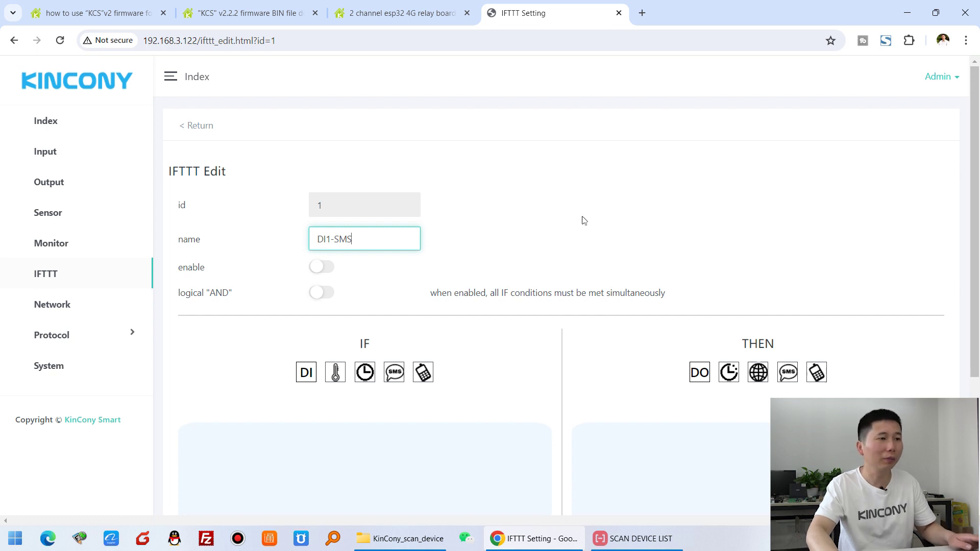
scroll(585, 221, down, 1)
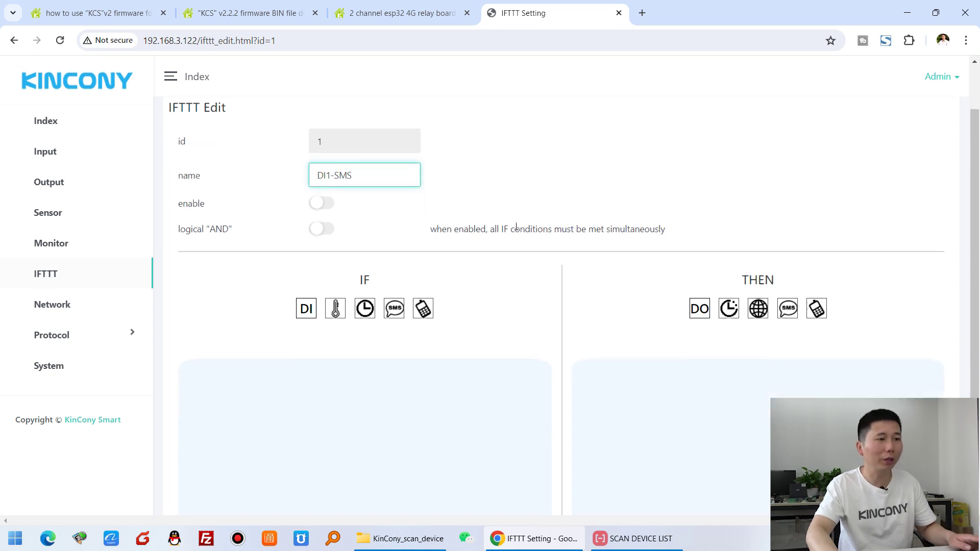
- Add the IF condition DI1 True to the rule
click(306, 310)
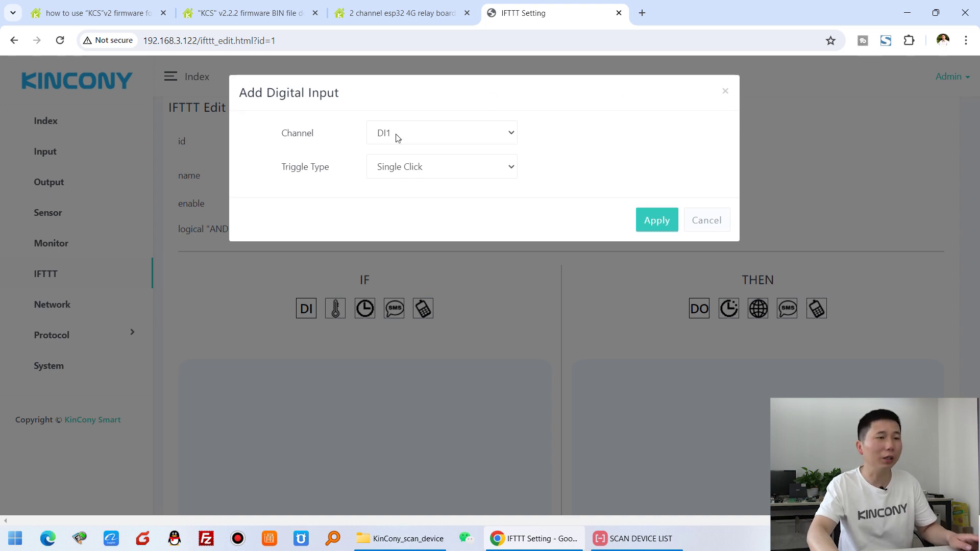
click(436, 168)
click(421, 226)
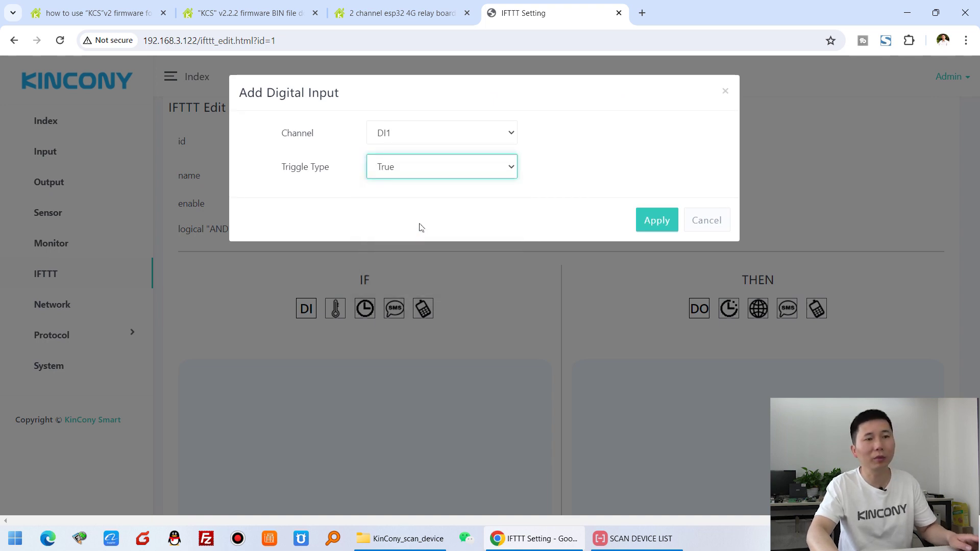
click(648, 220)
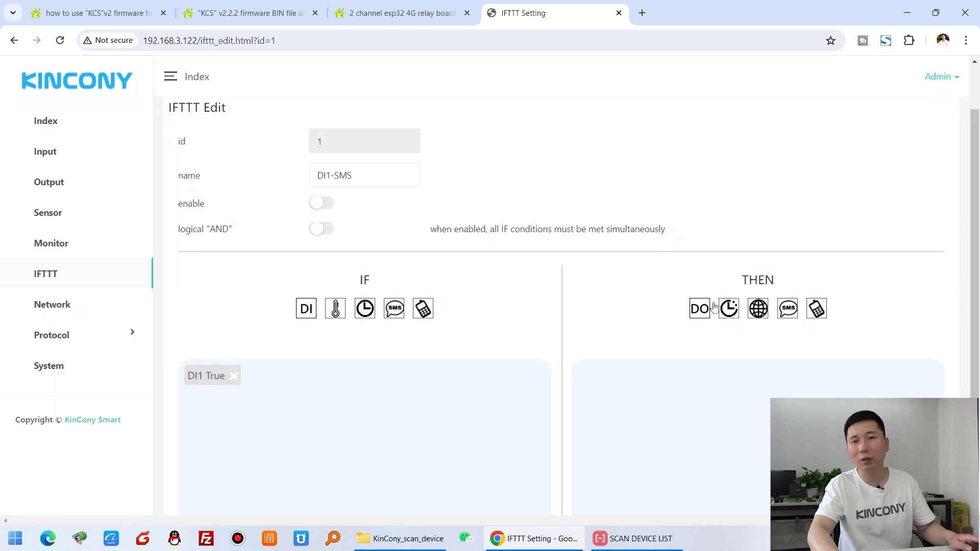
- Add the THEN action sending SMS1 to Number1
click(789, 310)
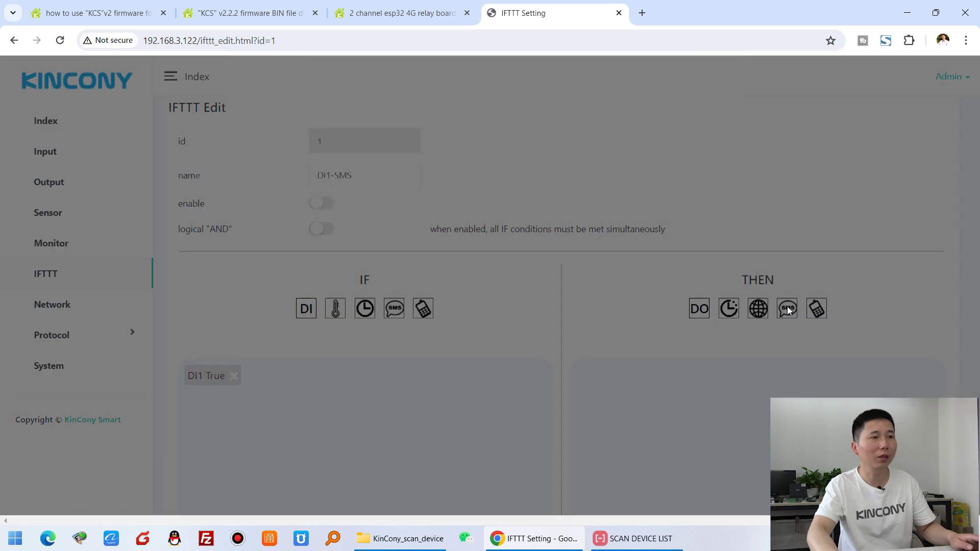
click(441, 164)
click(443, 172)
click(419, 138)
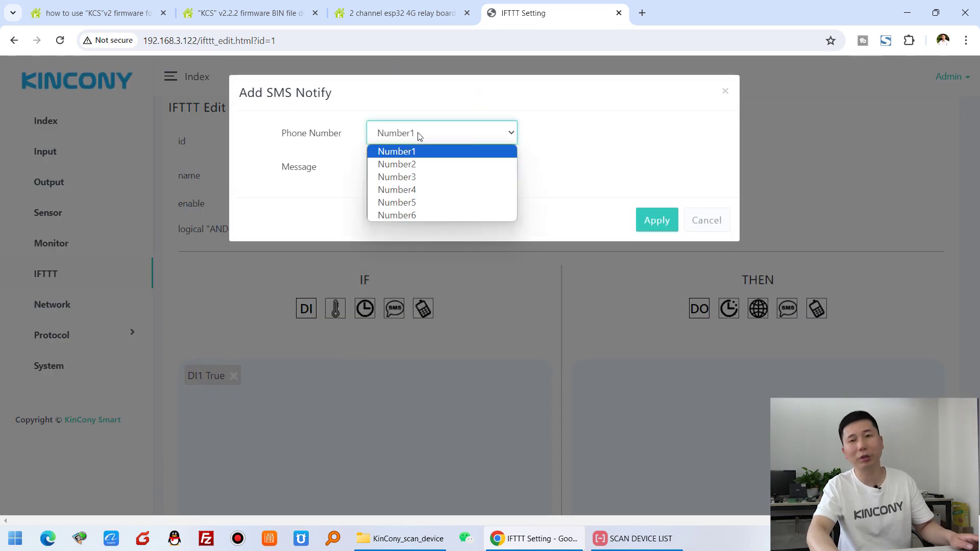
click(419, 136)
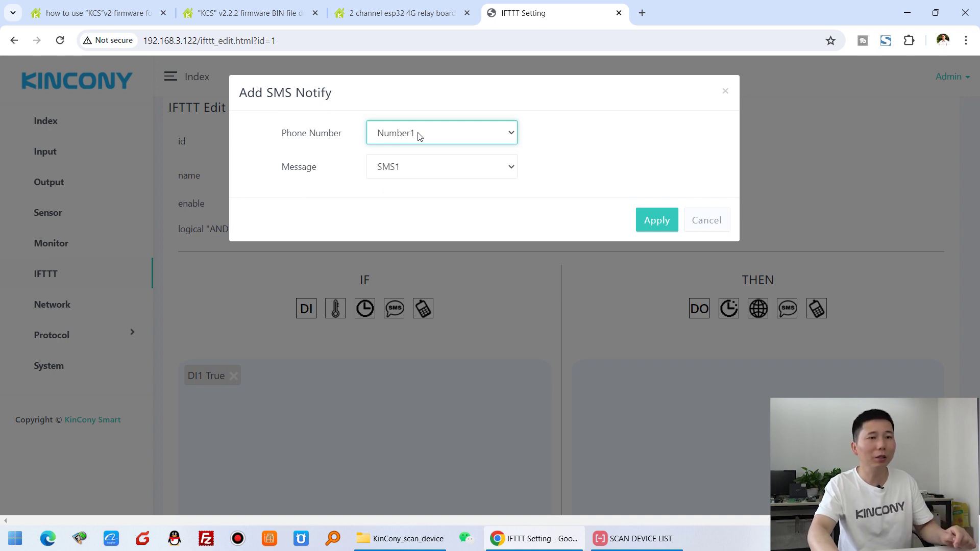
click(647, 226)
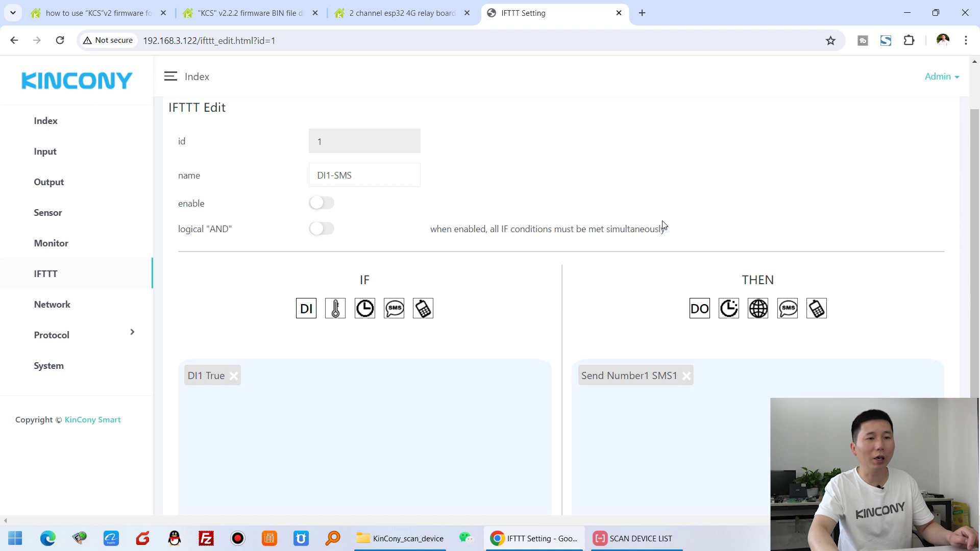
scroll(699, 246, down, 1)
scroll(699, 246, down, 2)
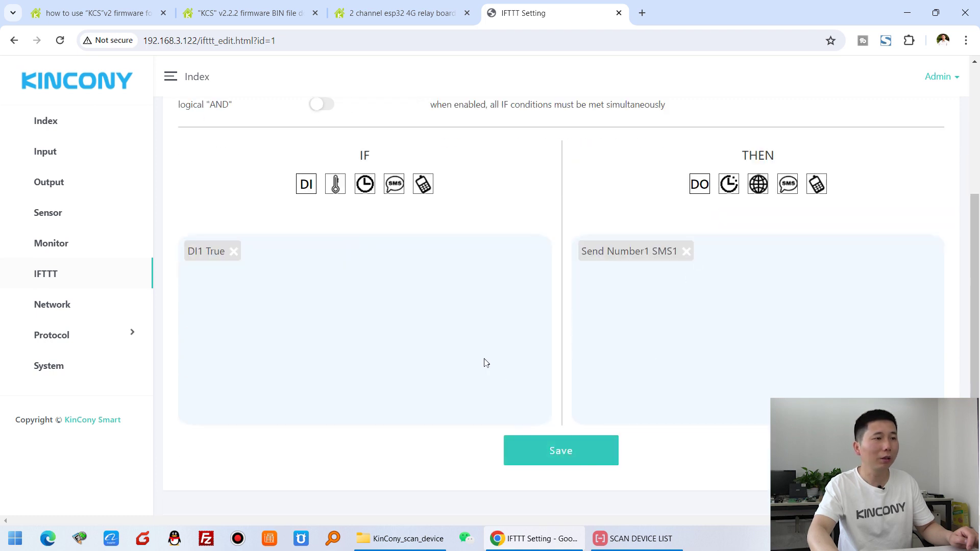
- Switch rule DI1-SMS to enabled and save it, confirming the success message
scroll(484, 357, up, 4)
click(325, 269)
scroll(609, 313, down, 3)
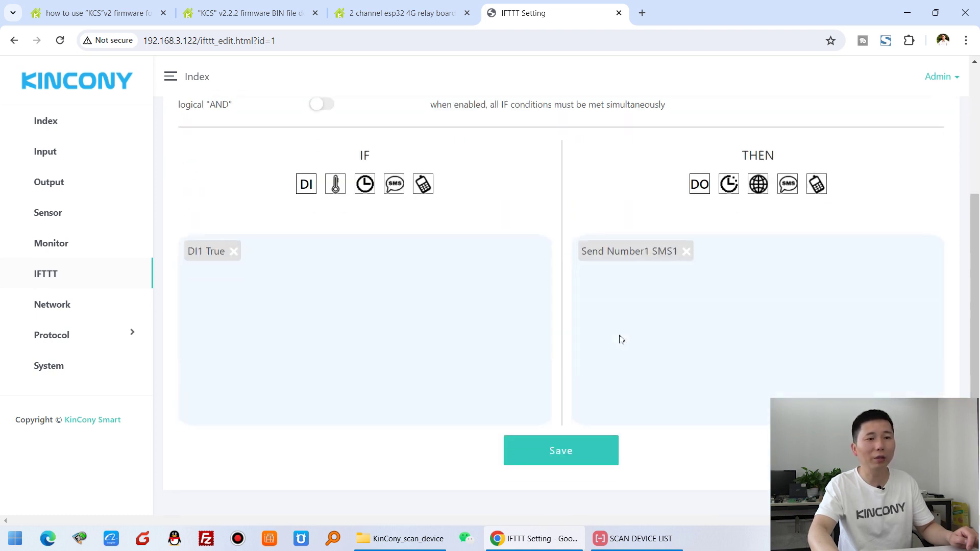
click(598, 452)
click(598, 119)
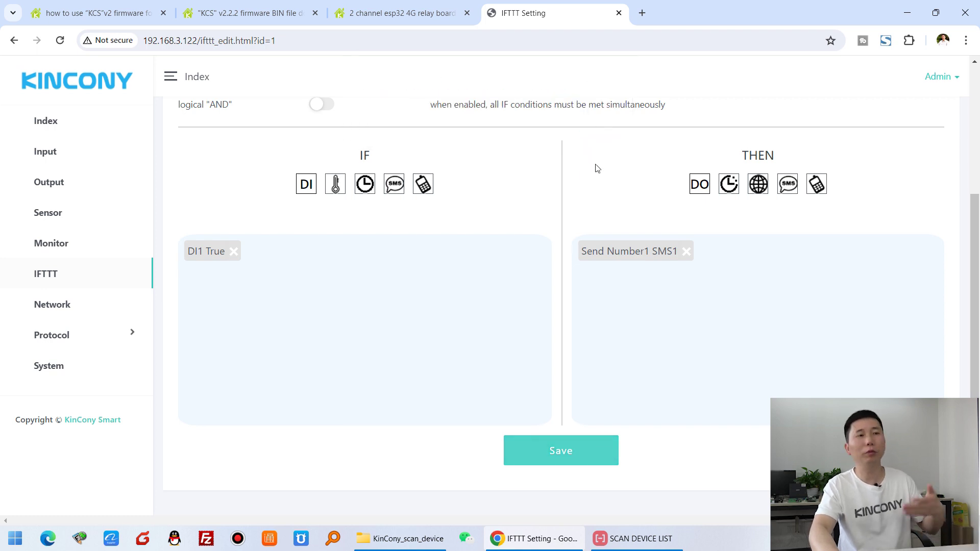
scroll(597, 169, up, 4)
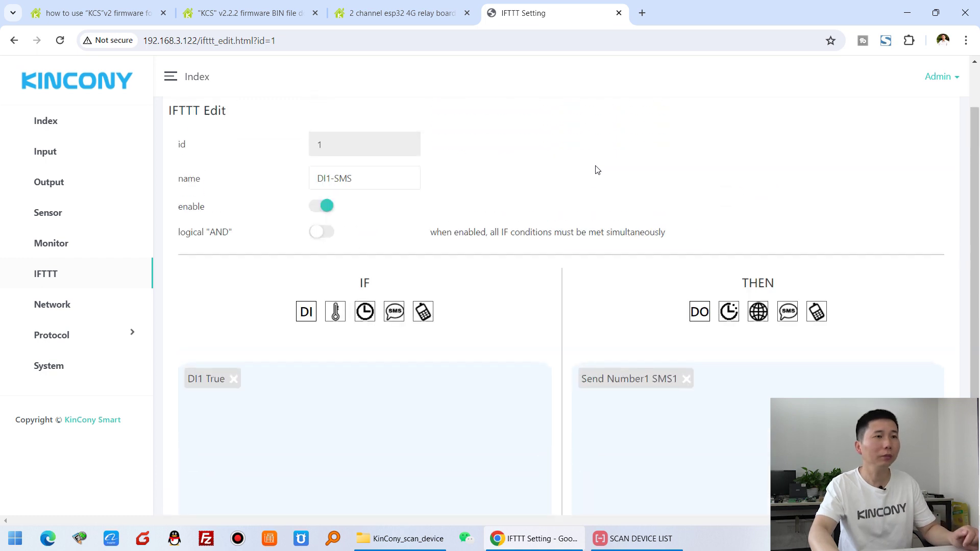
scroll(493, 185, down, 3)
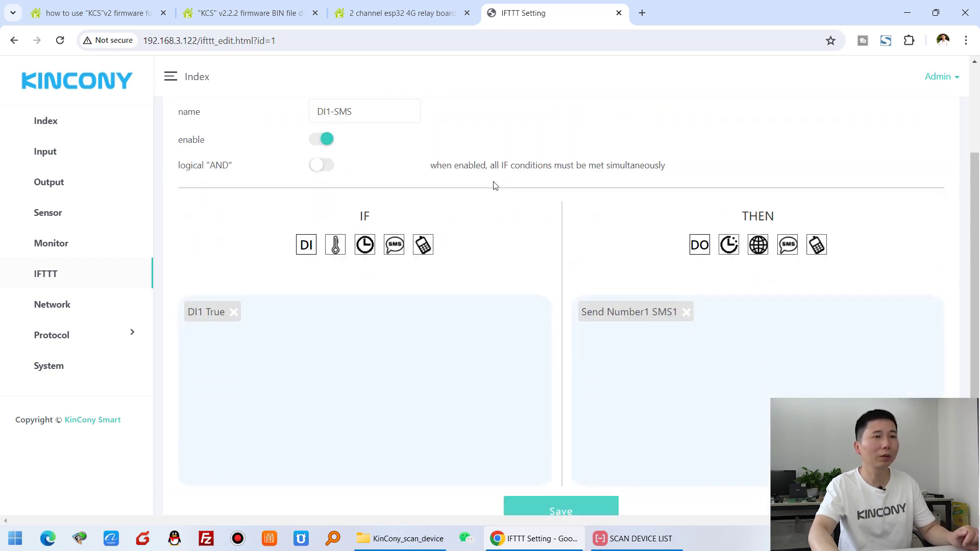
scroll(492, 184, up, 3)
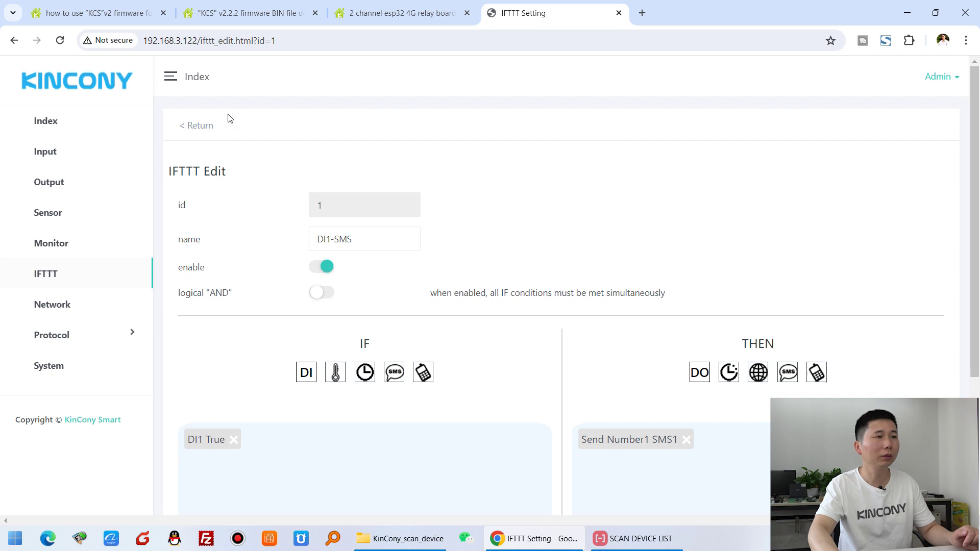
- Refresh the IFTTT rule list and test-run rule 1 'DI1-SMS', getting 'Run success!'
click(196, 133)
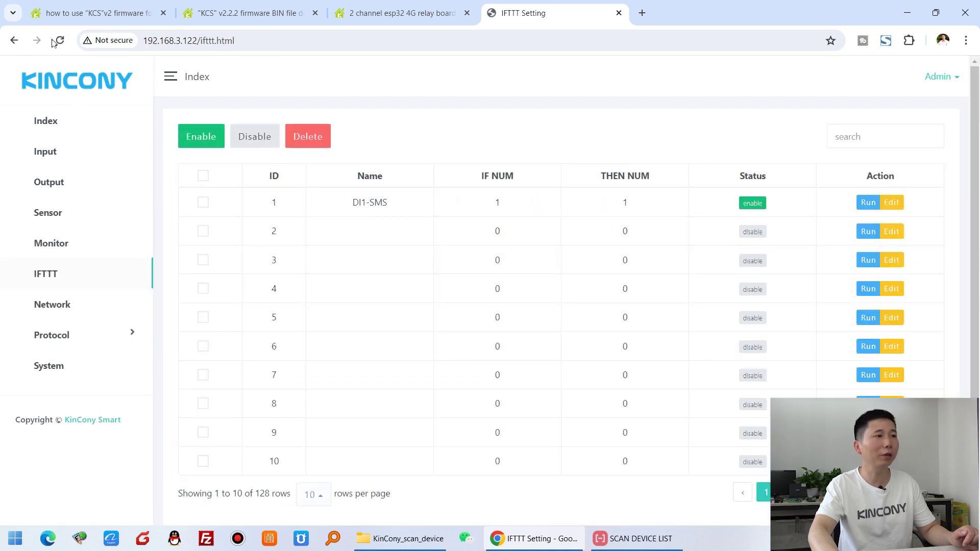
click(58, 41)
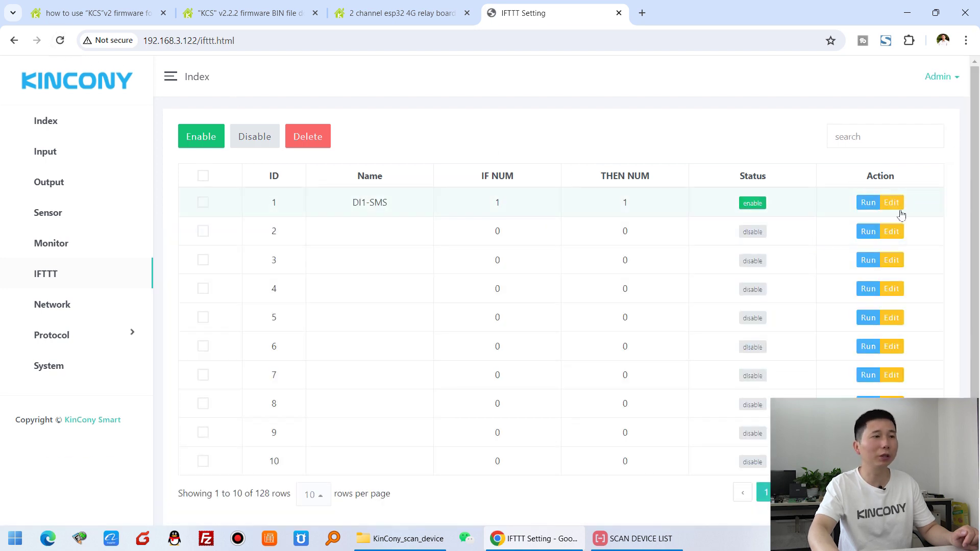
click(865, 203)
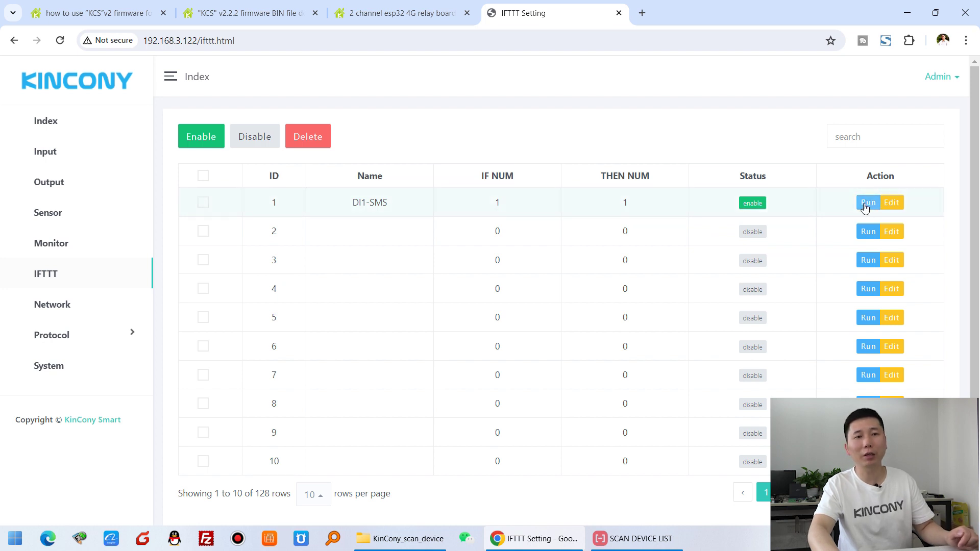
click(868, 203)
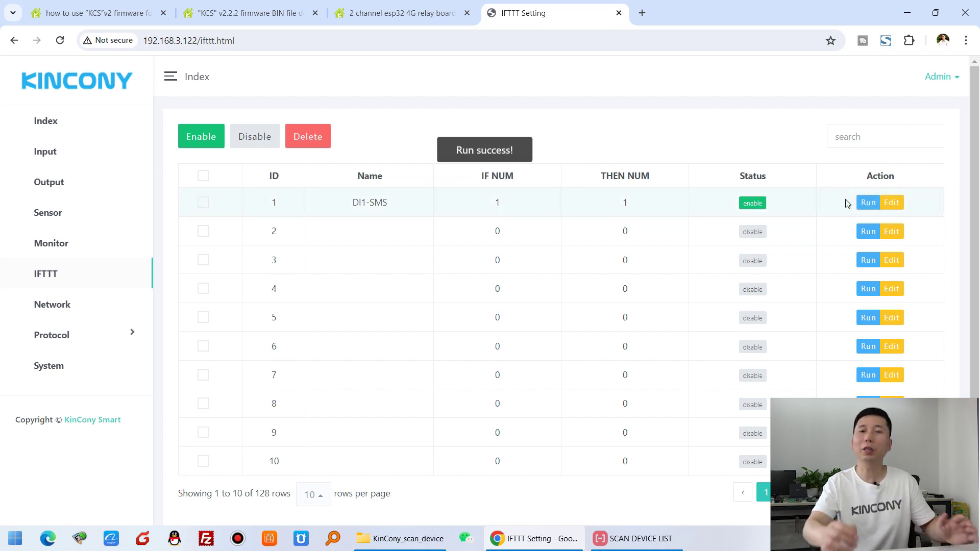